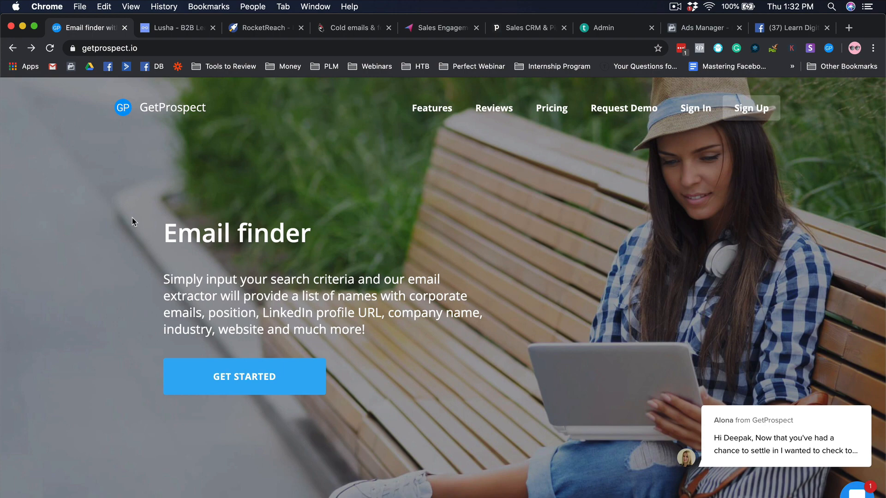
# Open LinkedIn in a new browser tab.
pyautogui.press('super+t')
pyautogui.write('l')
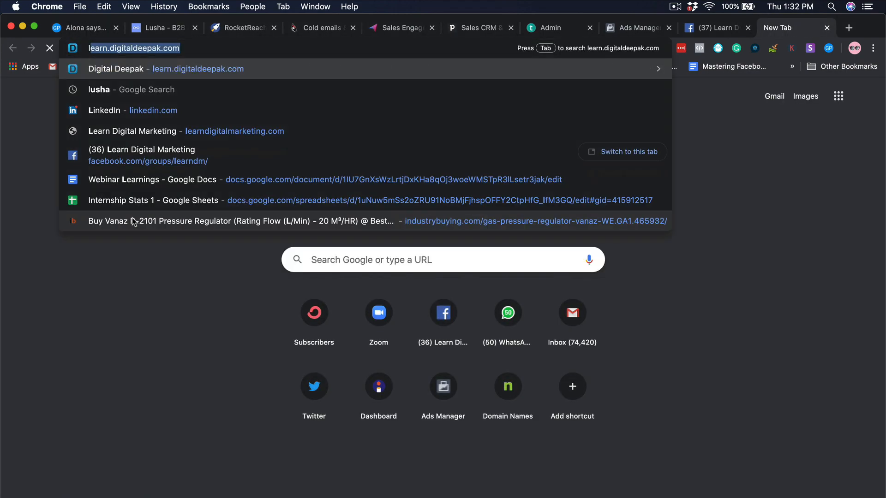
pyautogui.write('ink')
pyautogui.press('Return')
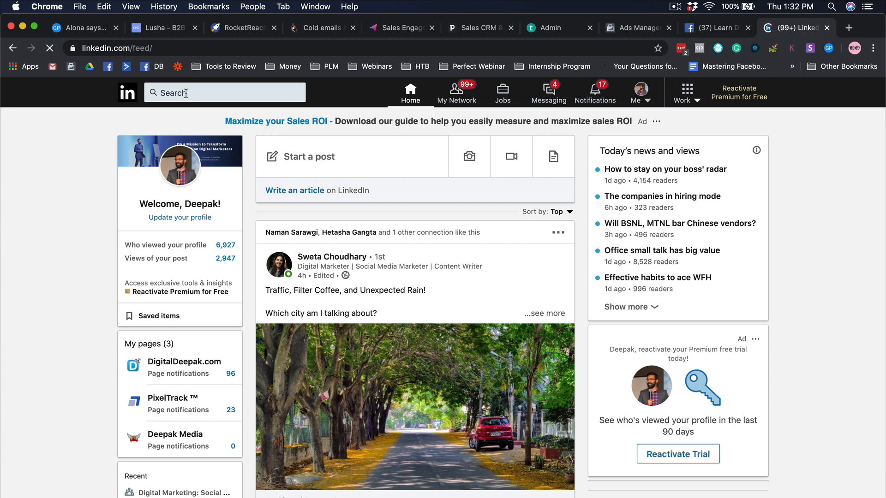
# Search LinkedIn for "digital marketing manager" and limit the results to people.
pyautogui.click(186, 94)
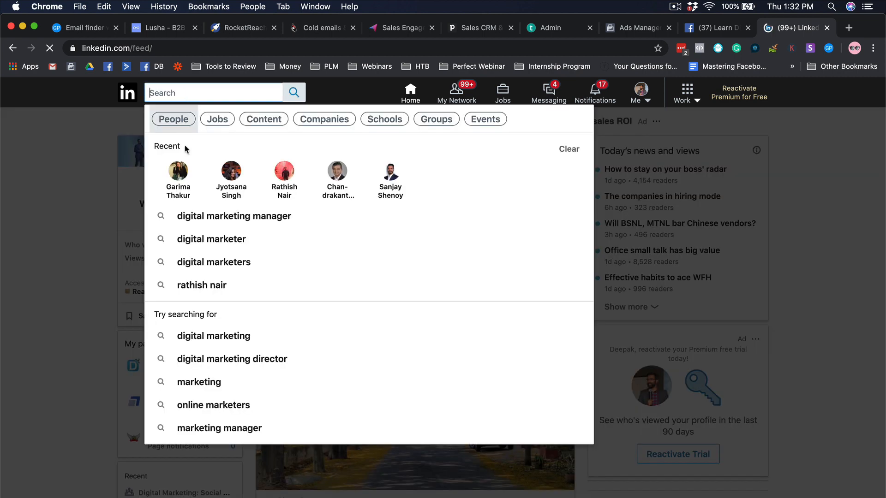
pyautogui.click(186, 215)
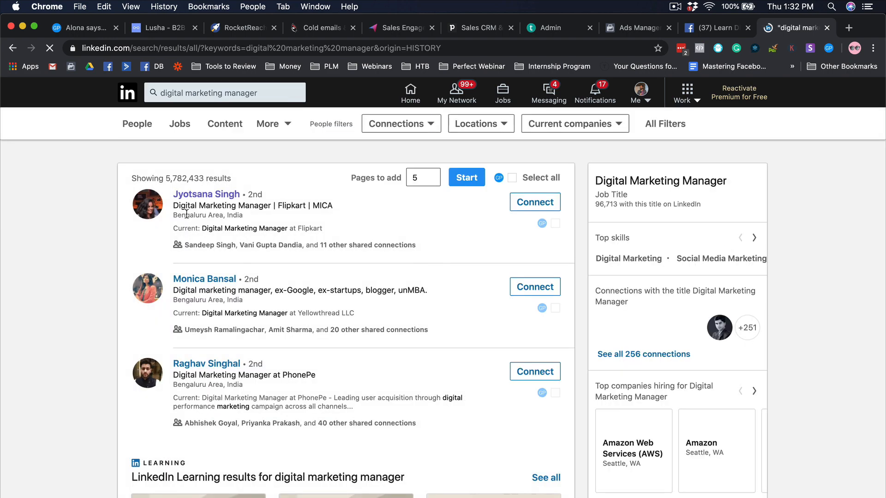
pyautogui.click(133, 129)
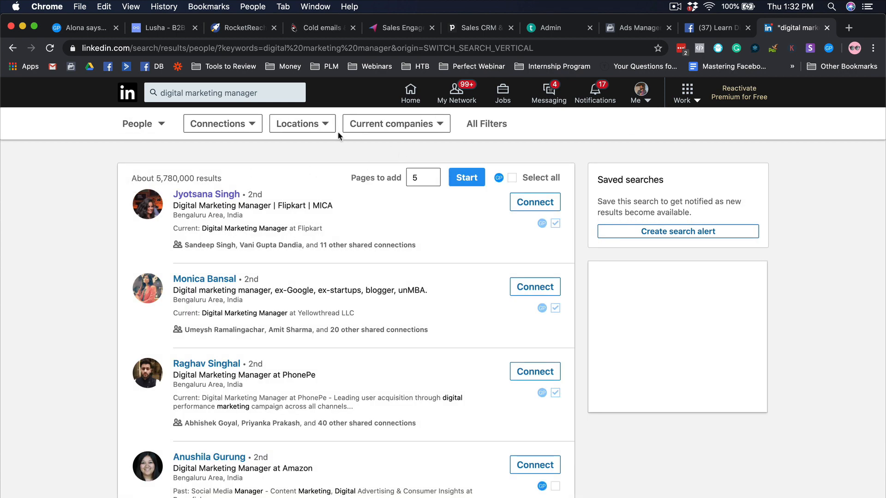
# Filter the people results by the location India.
pyautogui.click(321, 125)
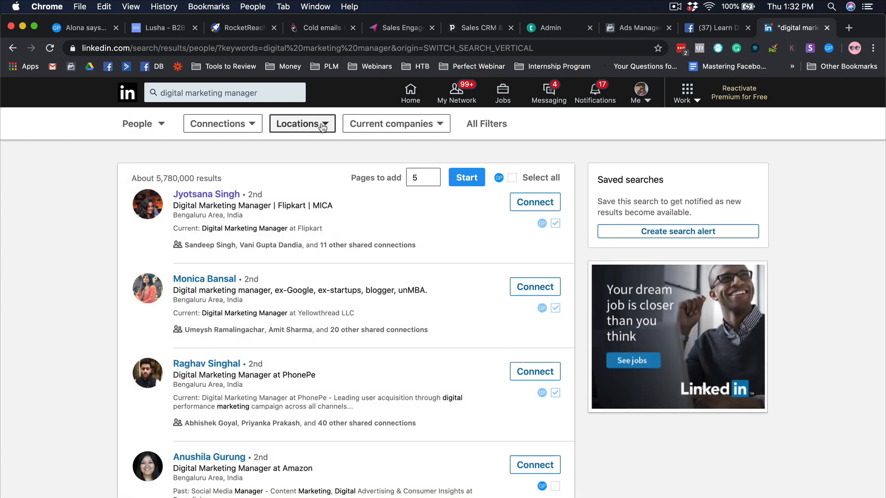
pyautogui.click(307, 183)
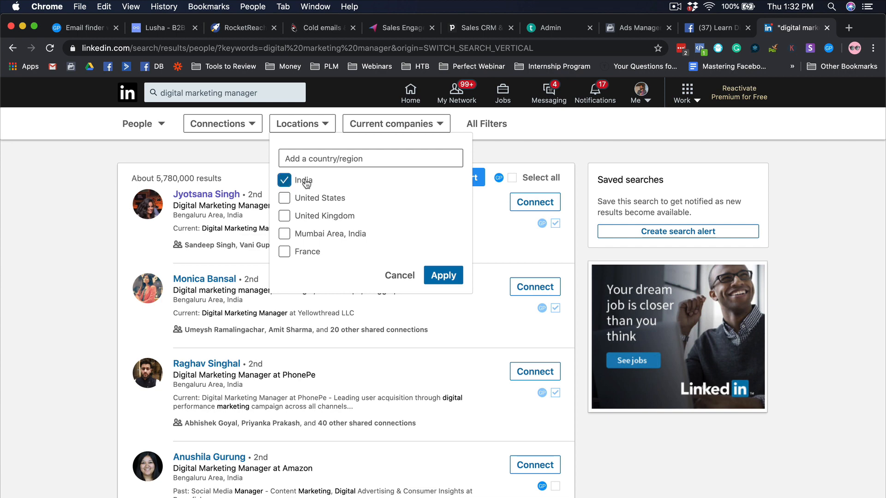
pyautogui.click(436, 269)
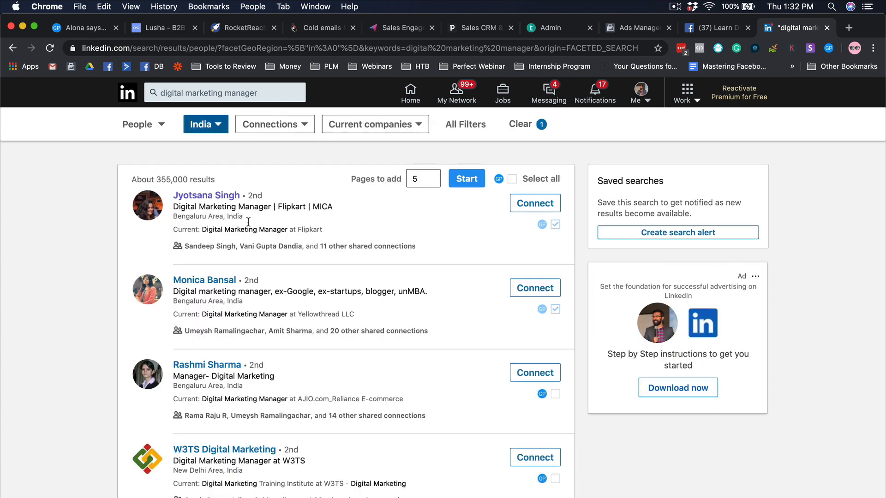
# Look through the first page of filtered people results and open results page 2.
pyautogui.scroll(-15, 431, 293)
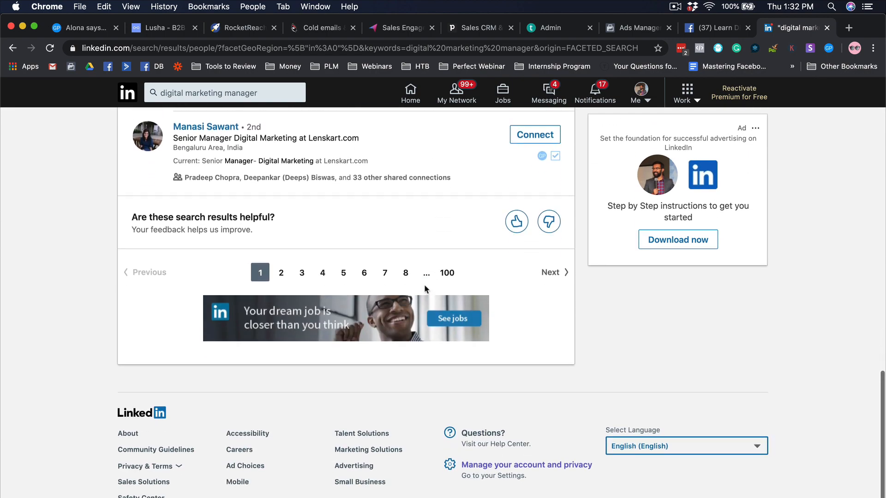
pyautogui.scroll(20, 425, 289)
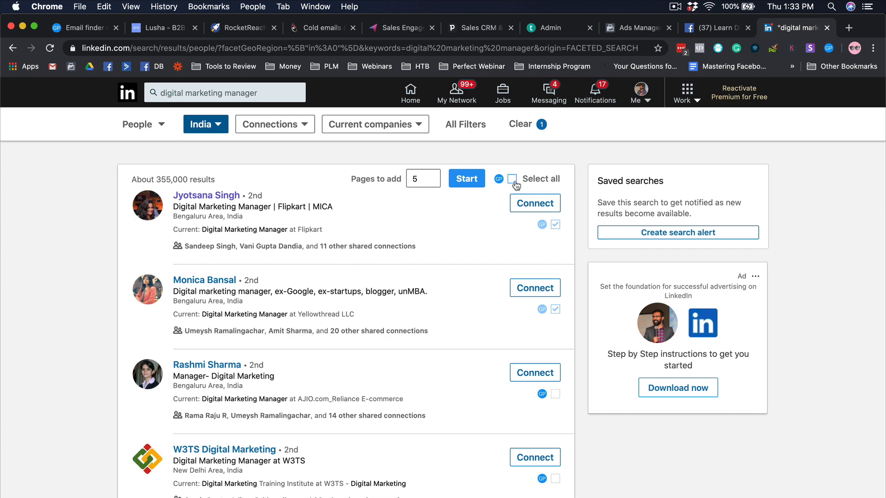
pyautogui.scroll(-15, 396, 323)
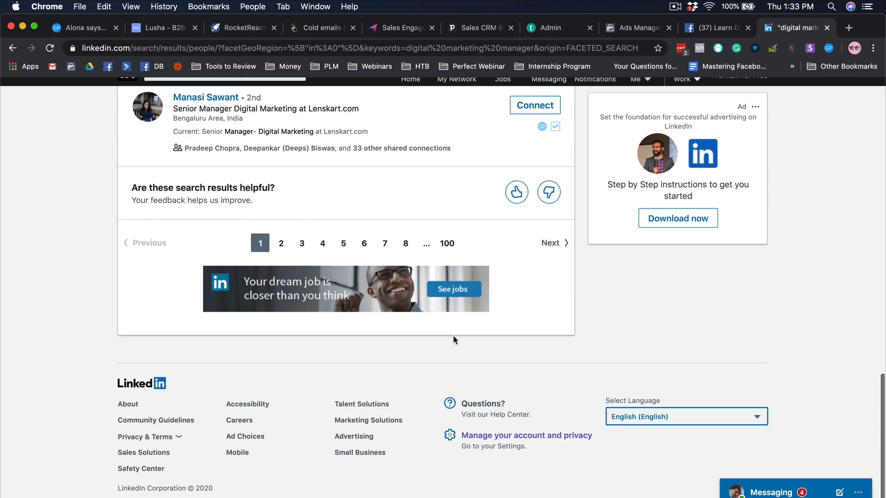
pyautogui.click(279, 265)
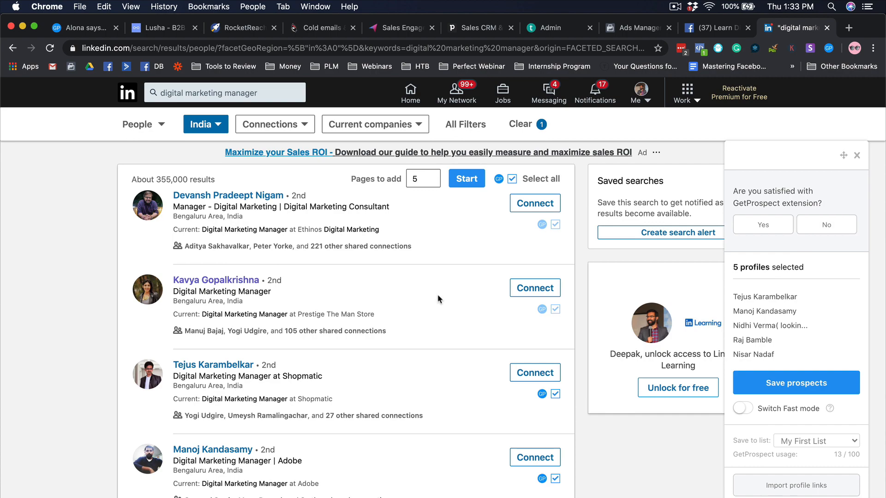
# Add the last three unselected profiles on results page 2 to the GetProspect selection.
pyautogui.click(418, 179)
pyautogui.scroll(-15, 450, 252)
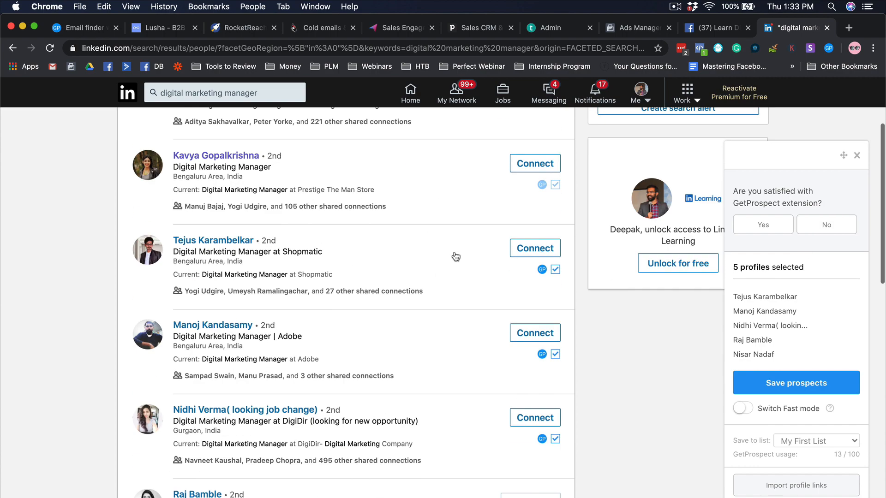
pyautogui.scroll(5, 454, 251)
pyautogui.scroll(3, 457, 252)
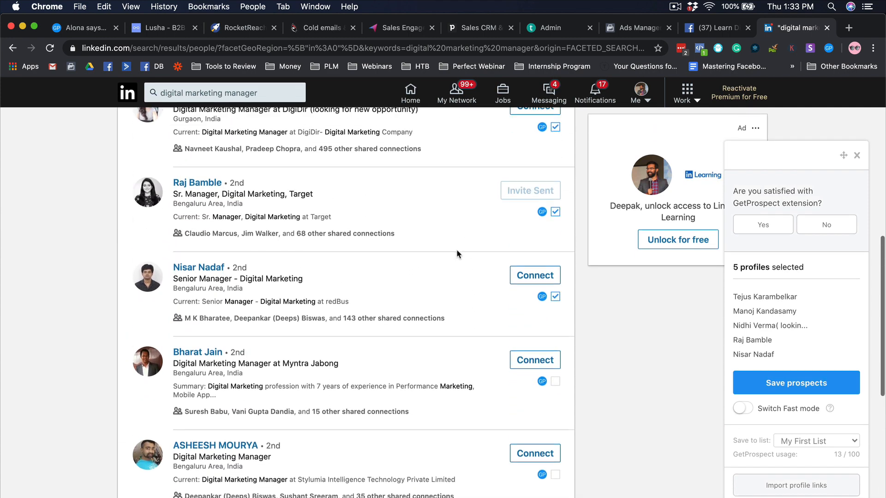
pyautogui.scroll(-4, 459, 251)
pyautogui.click(555, 224)
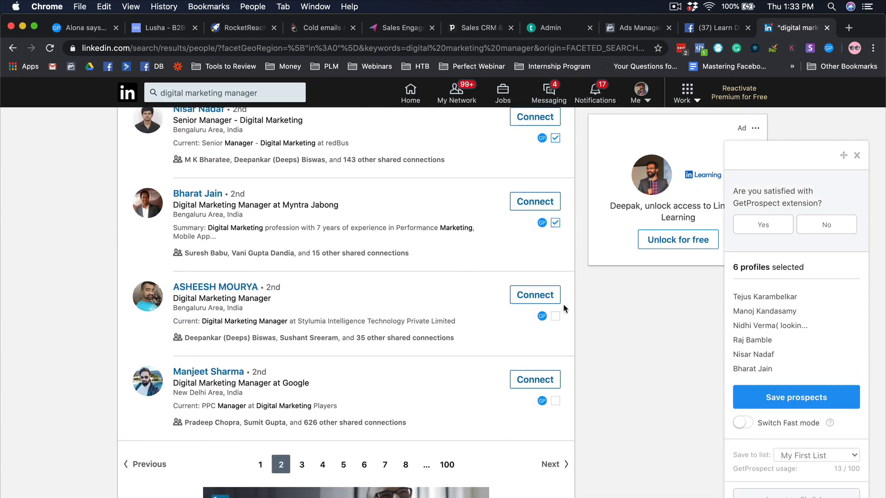
pyautogui.click(555, 317)
pyautogui.click(555, 401)
# Save the selected profiles as prospects to My First List in the GetProspect extension.
pyautogui.scroll(8, 525, 256)
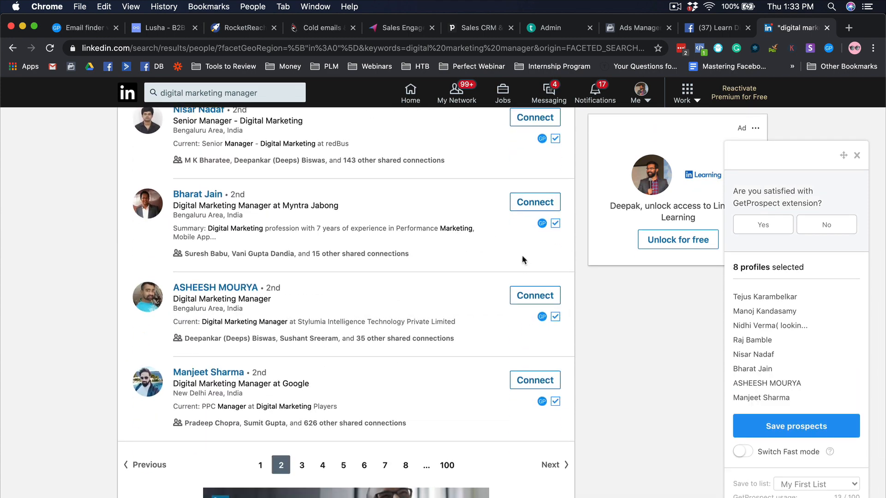
pyautogui.scroll(5, 526, 254)
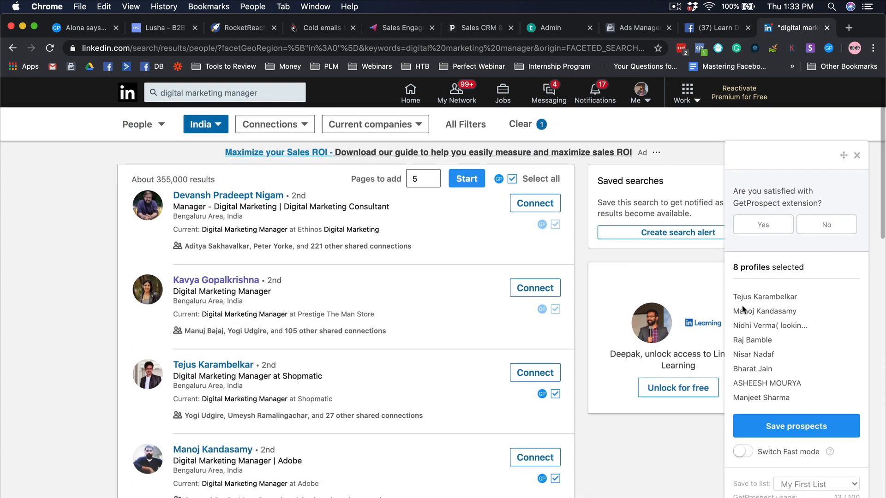
pyautogui.click(812, 433)
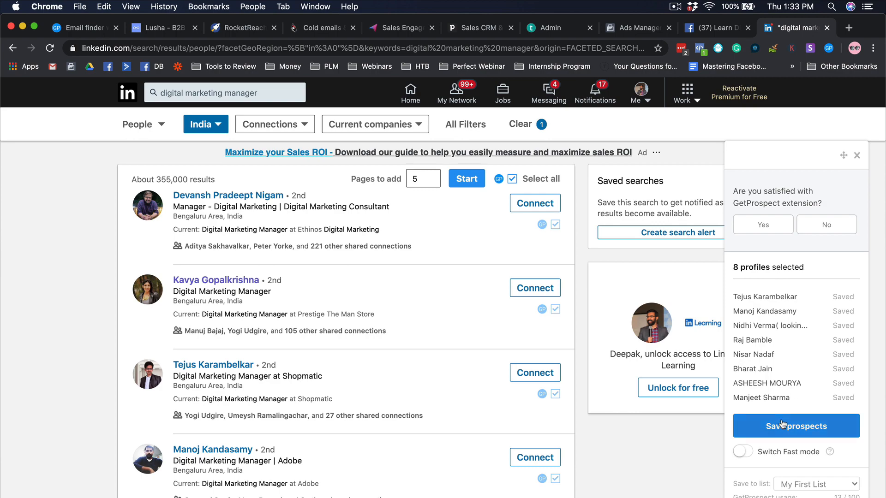
pyautogui.scroll(-5, 782, 424)
pyautogui.scroll(5, 781, 424)
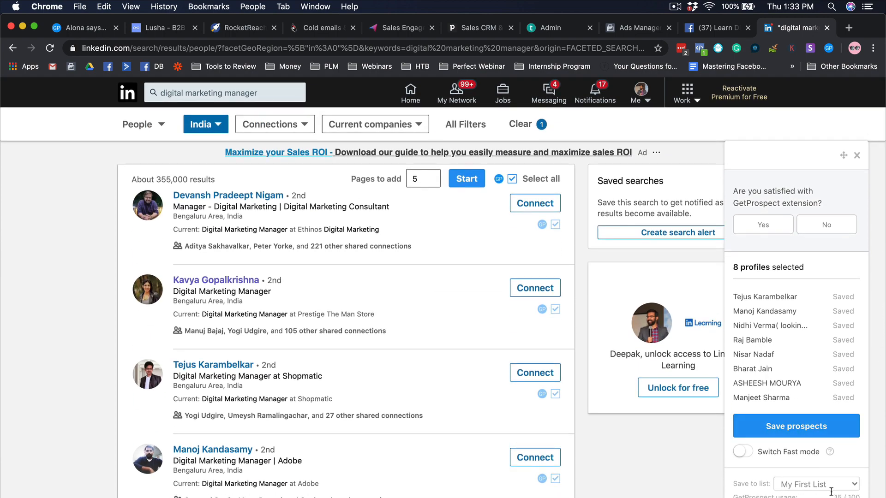
# Switch to GetProspect and examine the names, emails and verification marks of the leads in My First List.
pyautogui.click(94, 29)
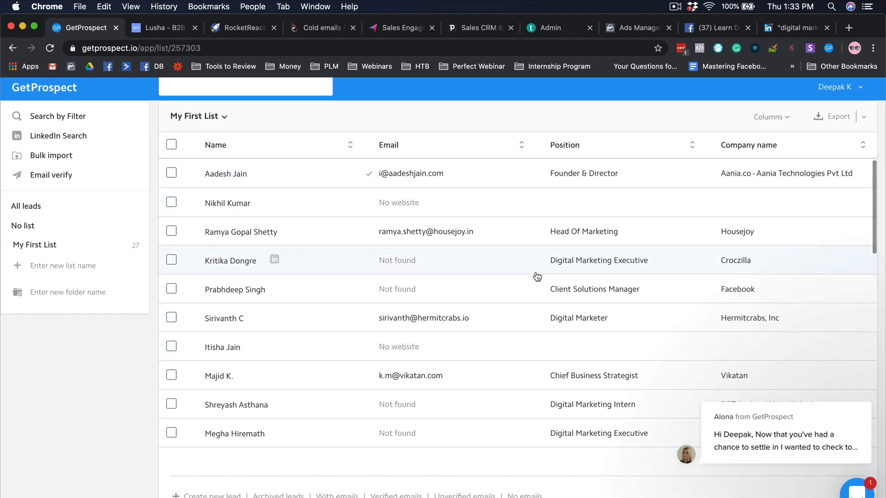
pyautogui.scroll(-15, 580, 263)
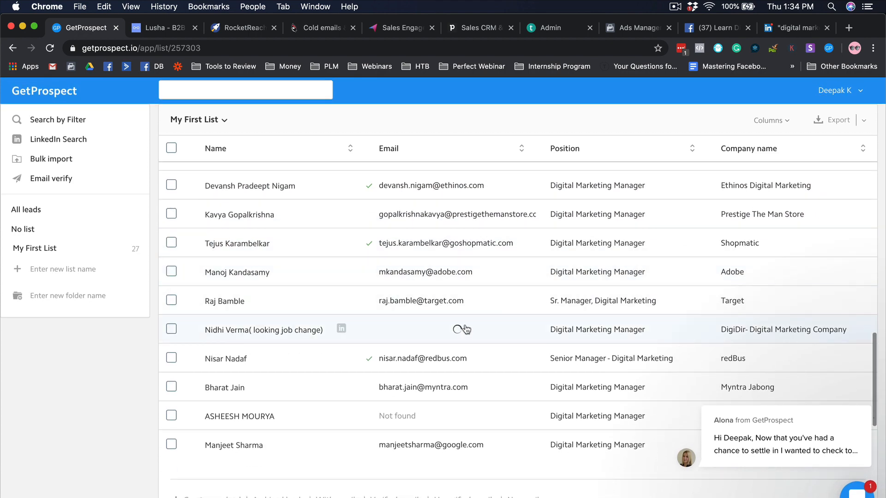
pyautogui.scroll(15, 387, 252)
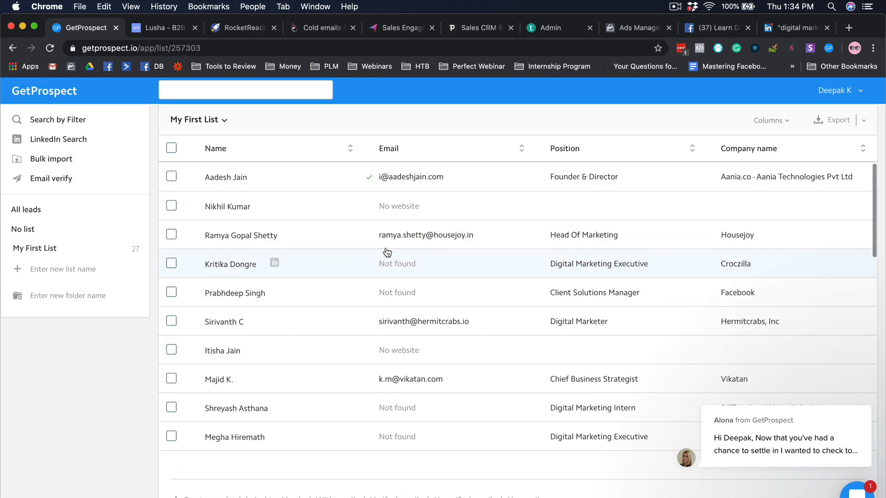
pyautogui.scroll(-15, 466, 286)
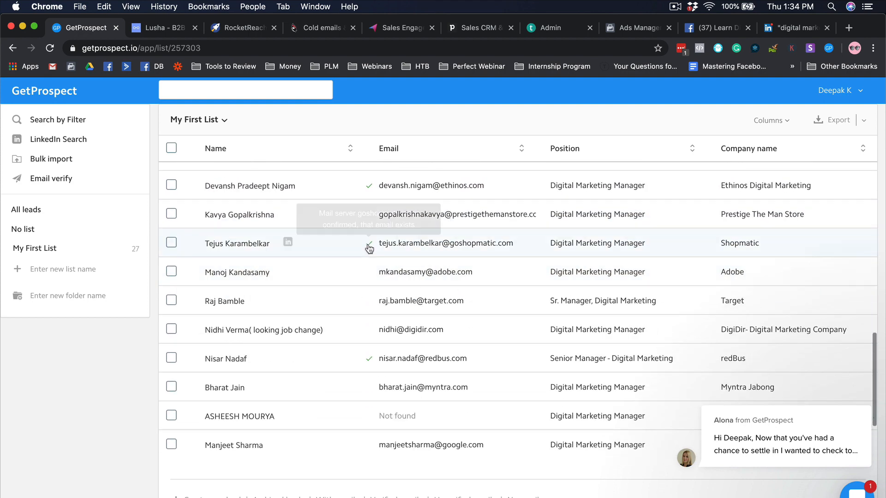
pyautogui.scroll(15, 396, 273)
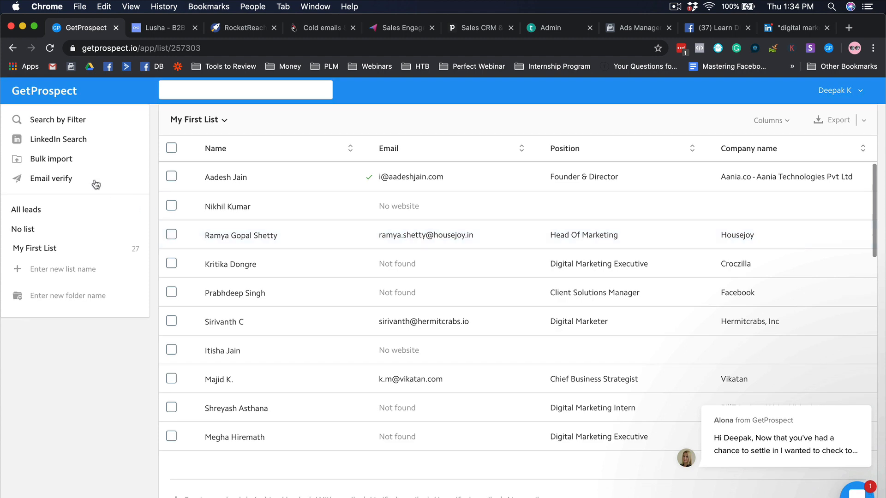
# Sort the leads by email in descending order and look through the whole list.
pyautogui.click(416, 151)
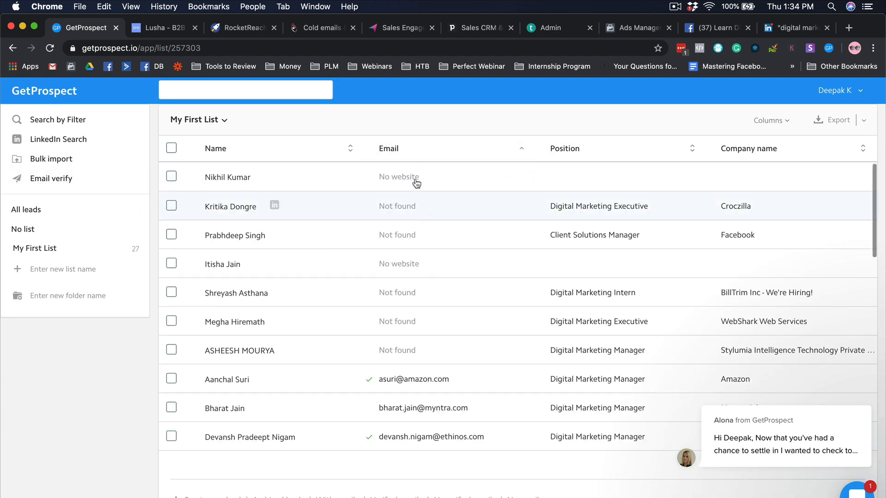
pyautogui.click(408, 149)
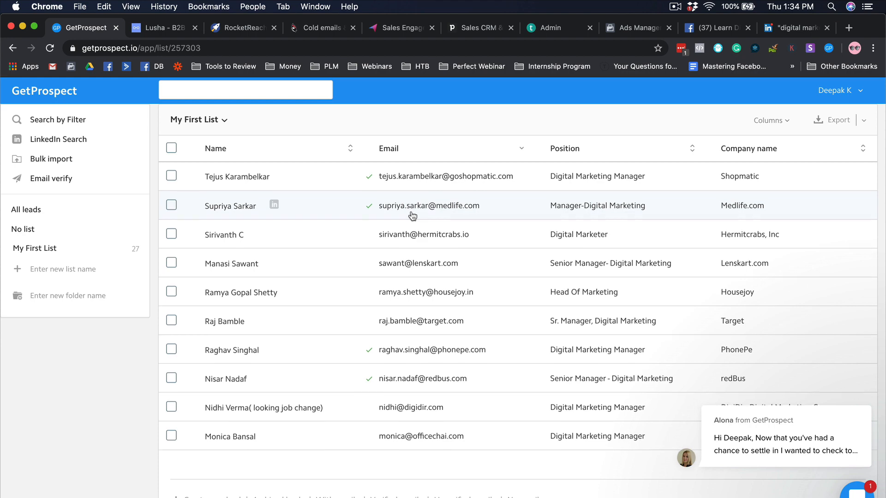
pyautogui.scroll(-5, 412, 215)
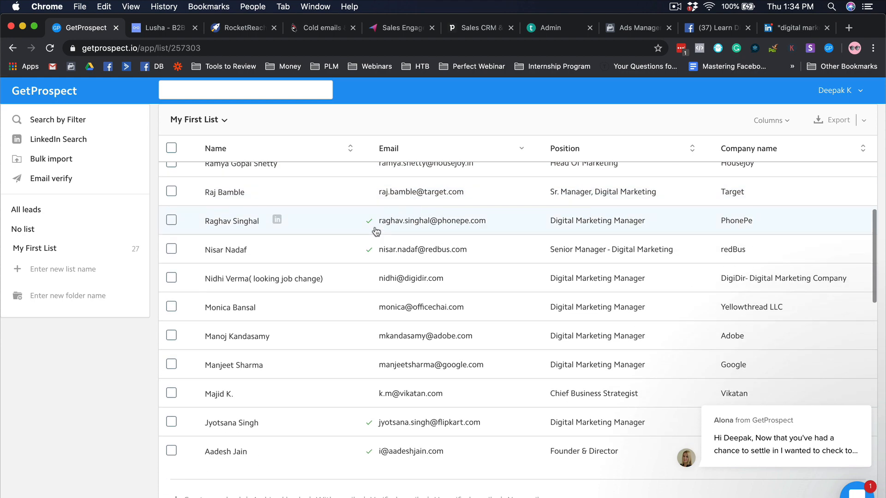
pyautogui.scroll(-2, 383, 230)
pyautogui.scroll(-10, 383, 230)
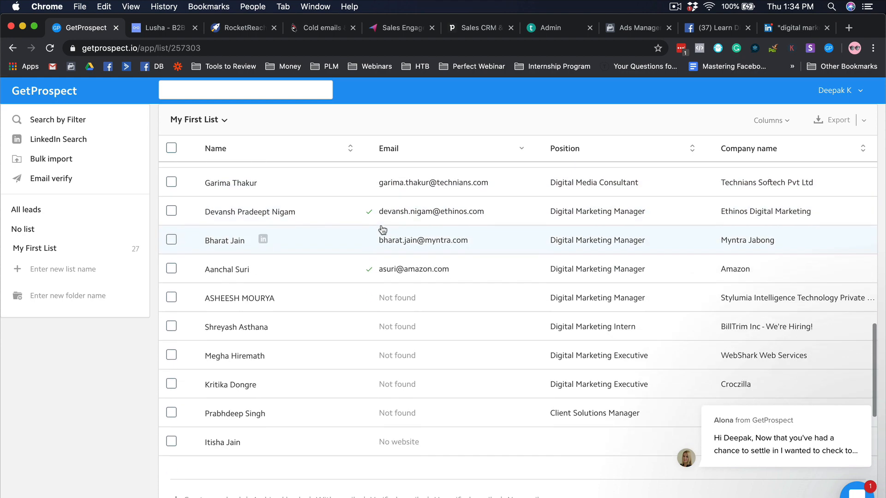
pyautogui.scroll(15, 383, 230)
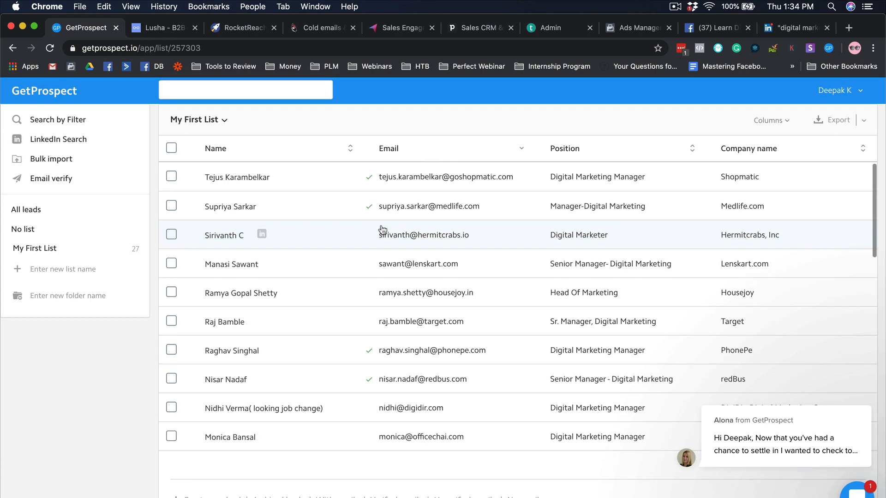
# Return to the LinkedIn people results and open results page 3.
pyautogui.click(804, 32)
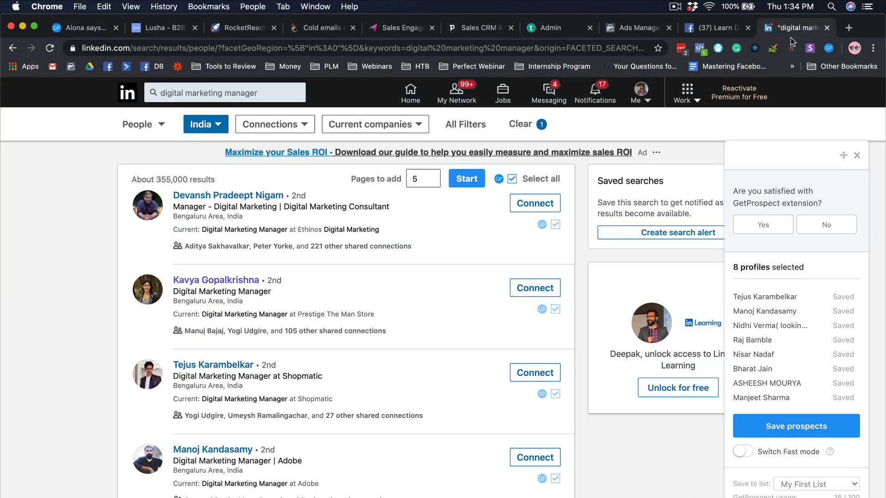
pyautogui.scroll(-12, 389, 424)
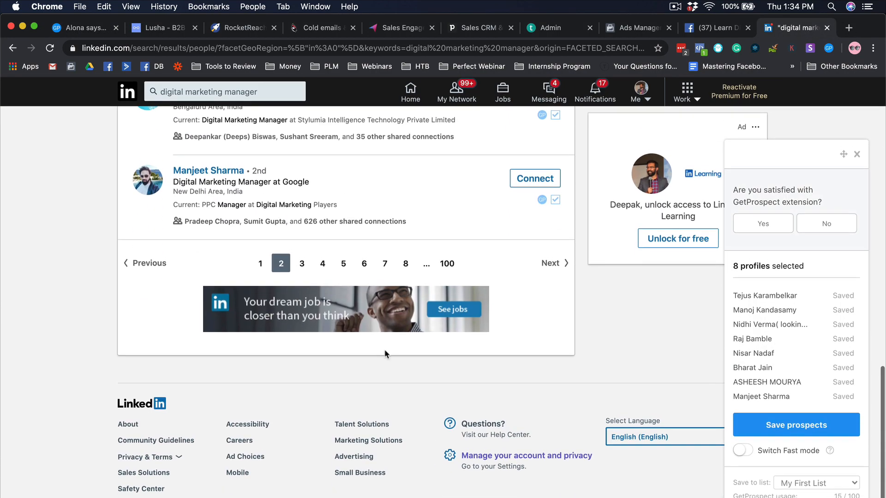
pyautogui.click(302, 268)
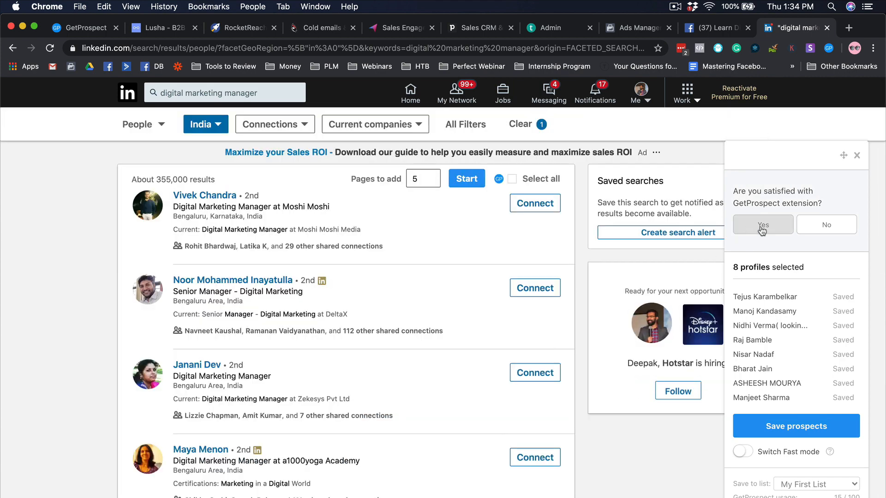
# Answer Yes to the GetProspect satisfaction question and select all profiles on results page 3.
pyautogui.click(736, 231)
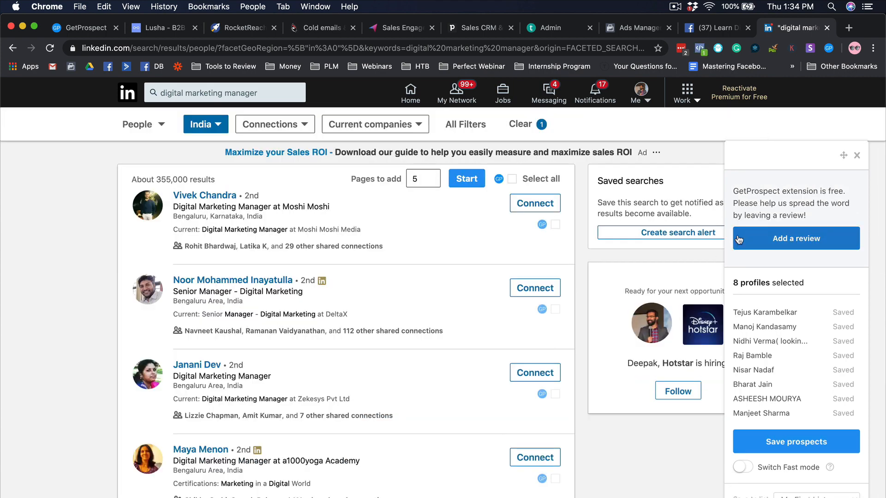
pyautogui.click(512, 179)
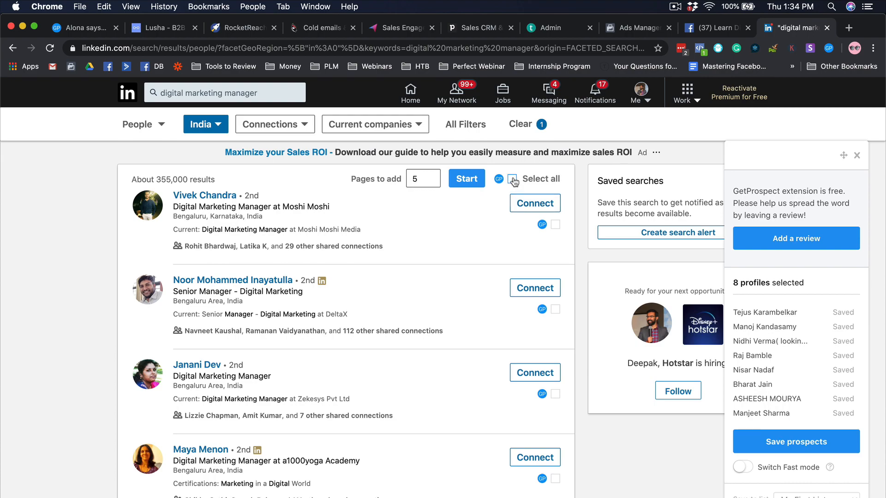
pyautogui.scroll(-10, 504, 214)
pyautogui.scroll(5, 499, 220)
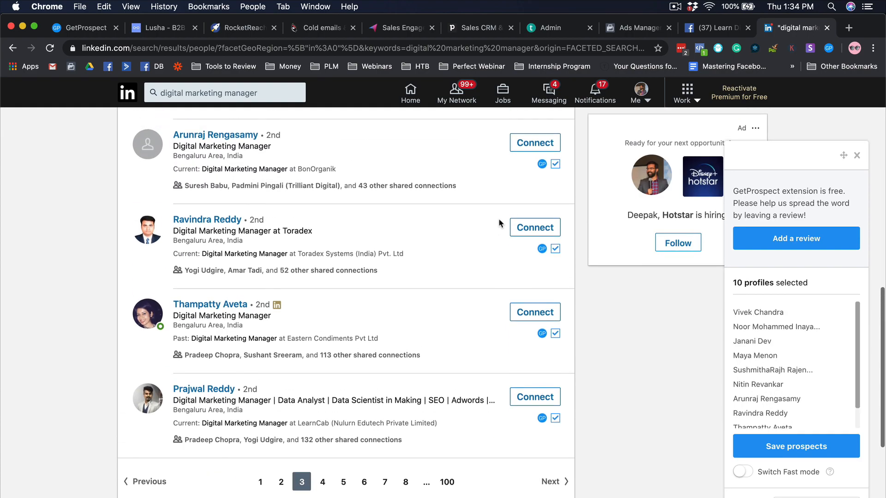
# Save the selected profiles from results page 3 as prospects in GetProspect.
pyautogui.scroll(15, 499, 220)
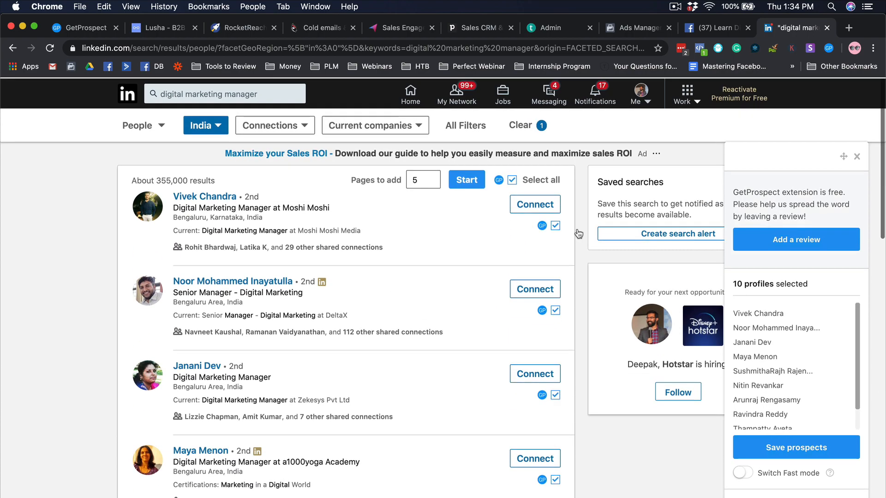
pyautogui.scroll(-2, 798, 341)
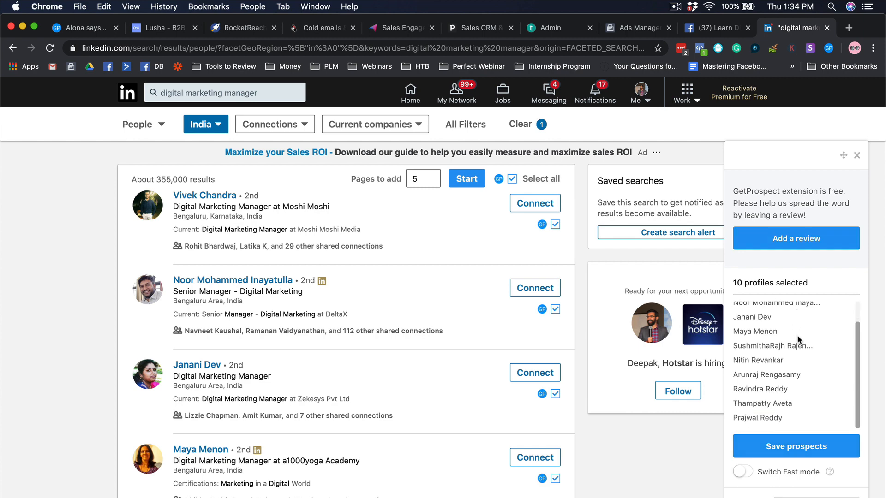
pyautogui.click(787, 448)
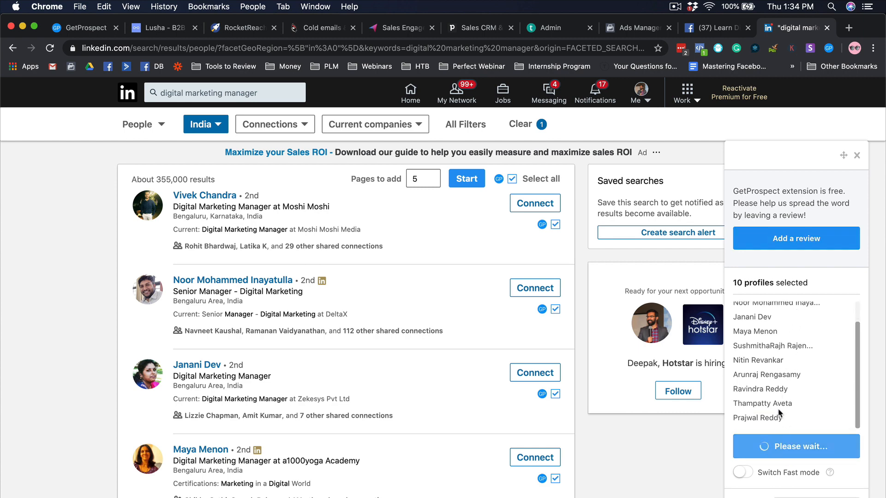
pyautogui.scroll(-1, 785, 342)
pyautogui.scroll(-3, 785, 341)
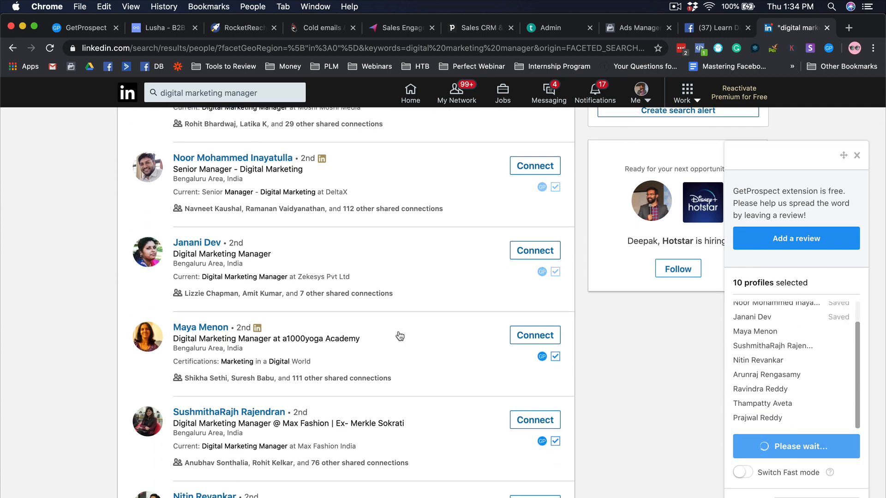
# Save all profiles on LinkedIn results page 4 as prospects and dismiss the Dropbox notification.
pyautogui.scroll(-15, 400, 337)
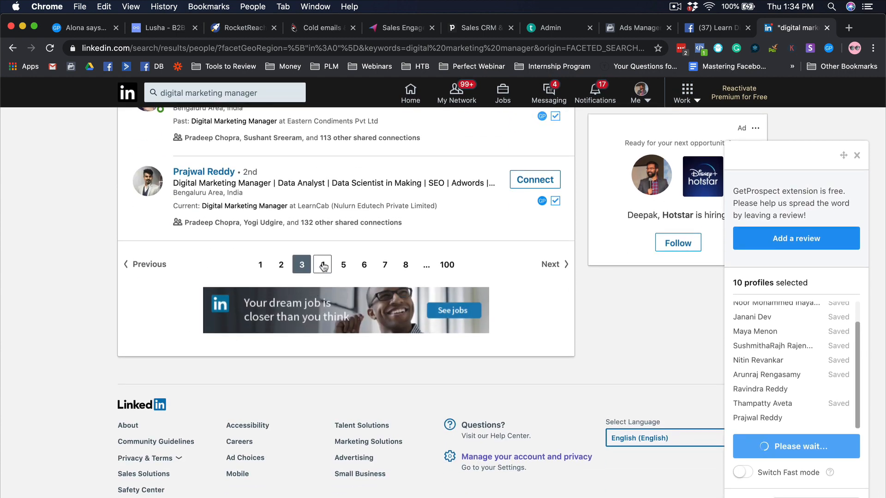
pyautogui.click(323, 266)
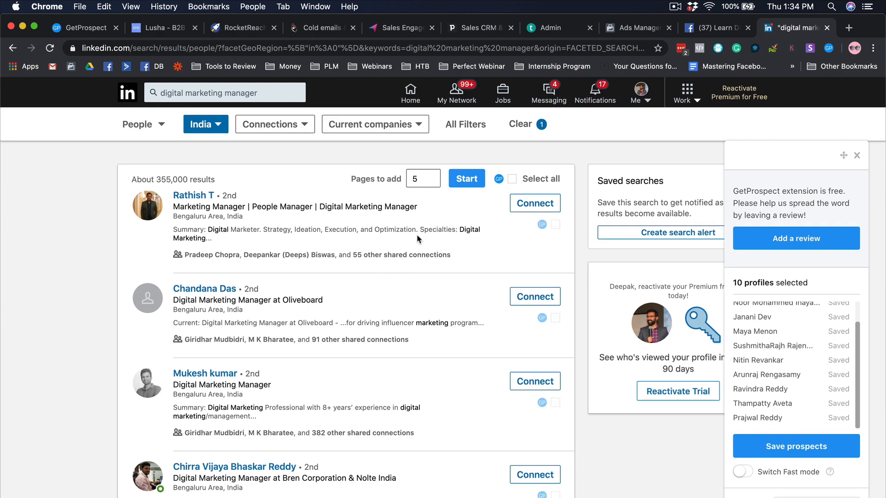
pyautogui.click(512, 180)
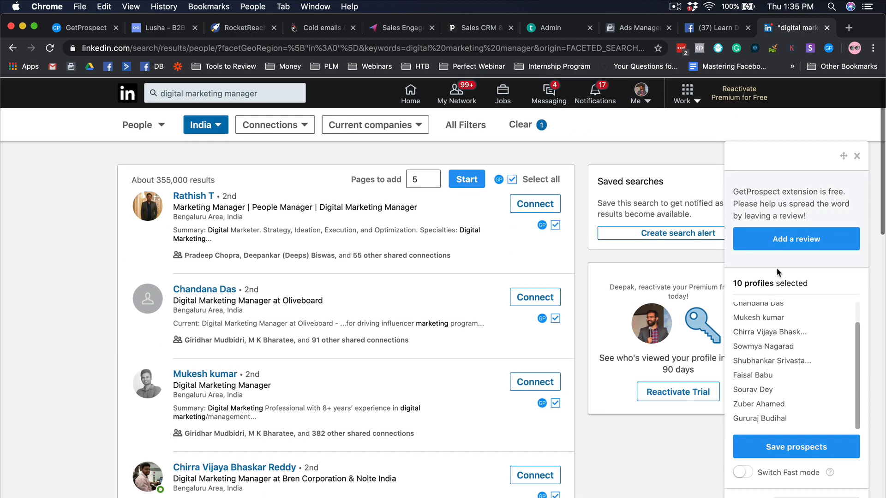
pyautogui.click(833, 452)
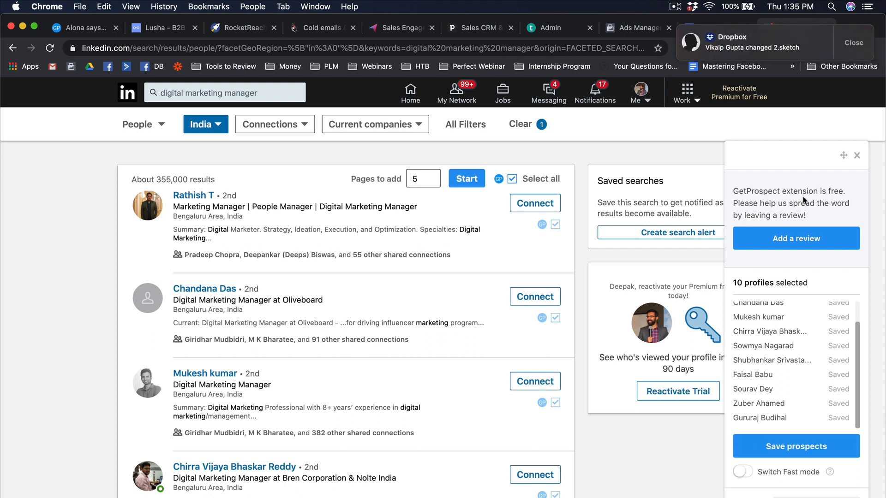
pyautogui.click(849, 46)
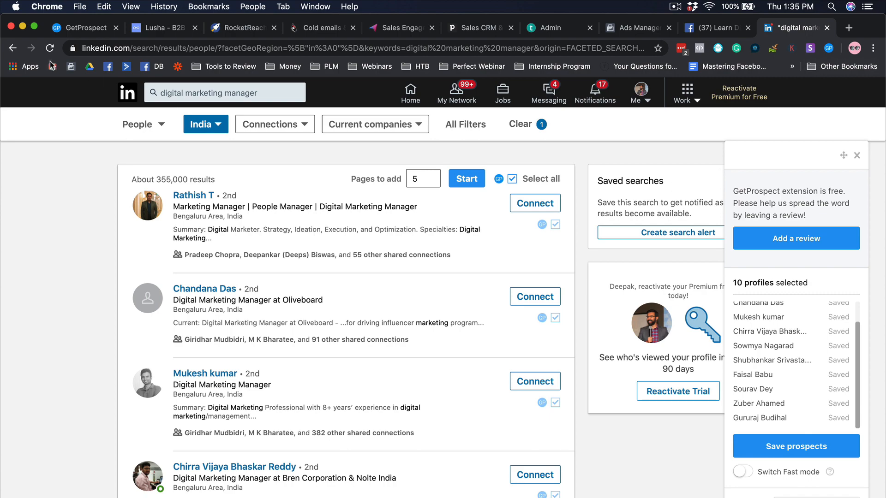
# Switch to GetProspect, look through My First List and reload it to load the newly saved leads.
pyautogui.click(69, 27)
pyautogui.scroll(-2, 360, 250)
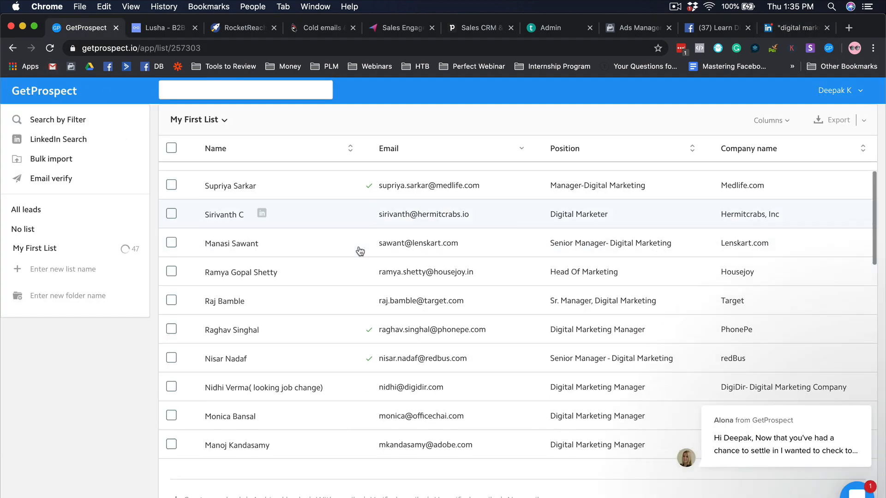
pyautogui.scroll(-10, 360, 250)
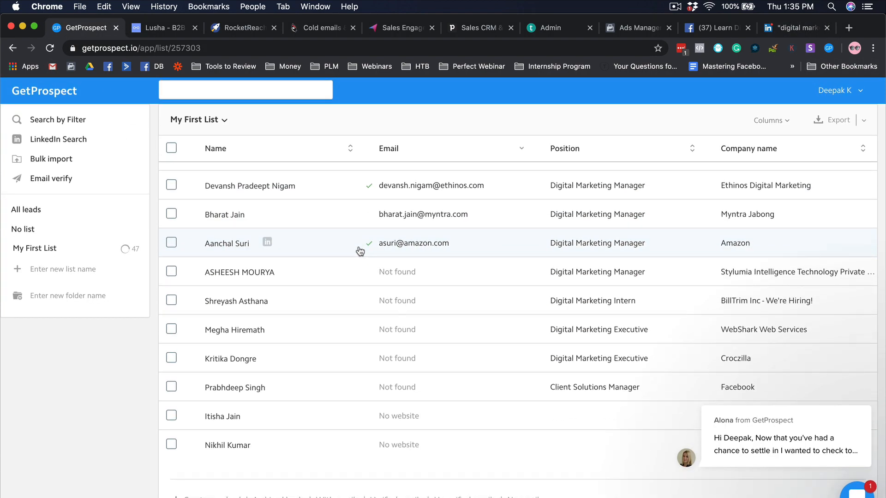
pyautogui.scroll(12, 360, 250)
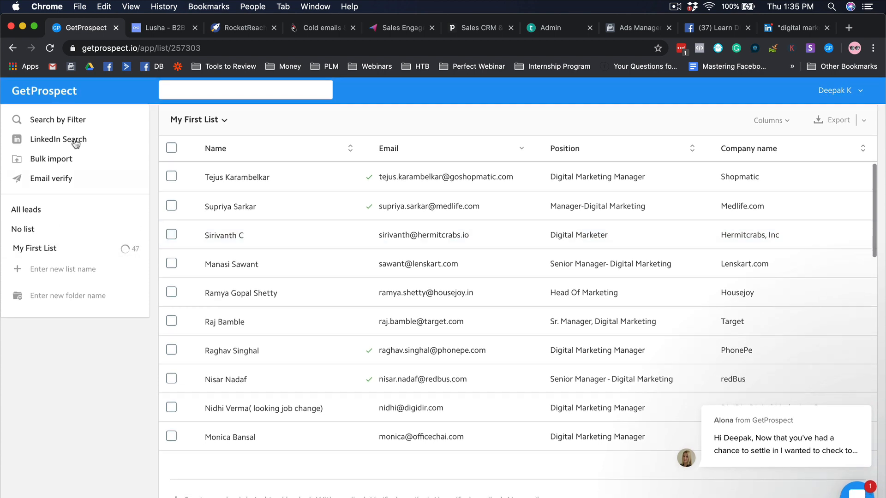
pyautogui.click(49, 49)
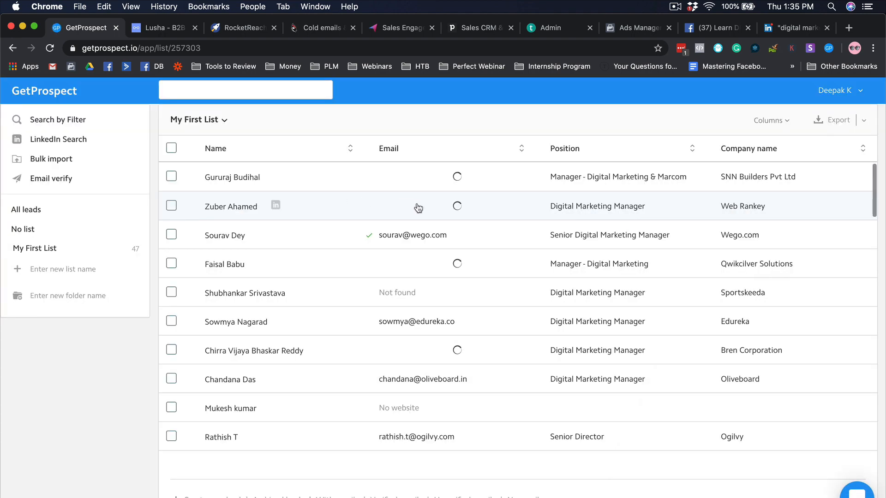
# Examine the reloaded My First List from start to end, checking email discovery and verification marks for the new leads.
pyautogui.scroll(-15, 419, 207)
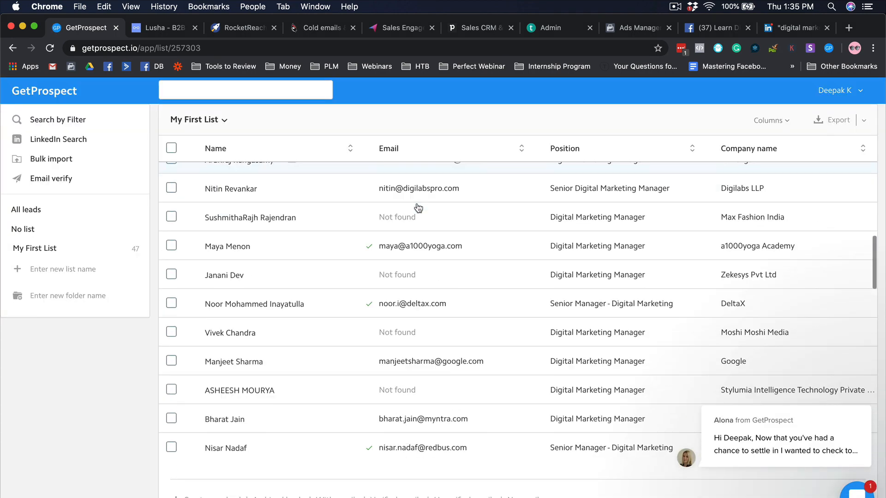
pyautogui.scroll(-3, 418, 207)
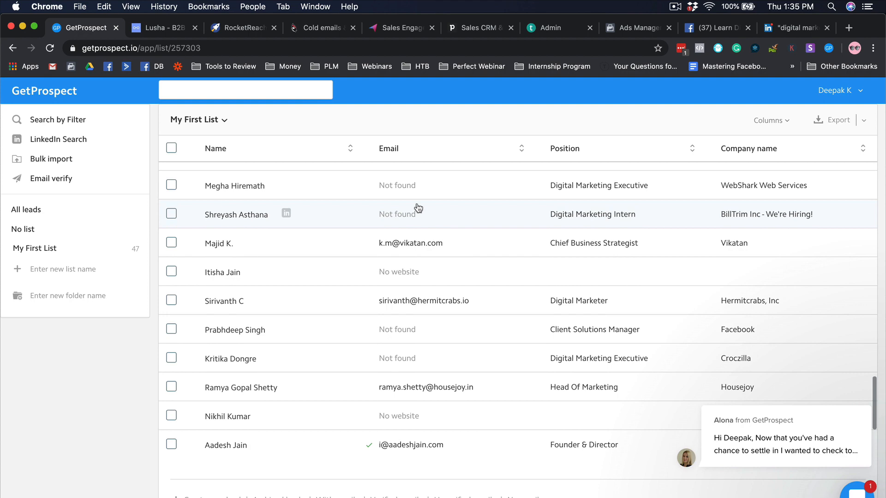
pyautogui.scroll(18, 504, 352)
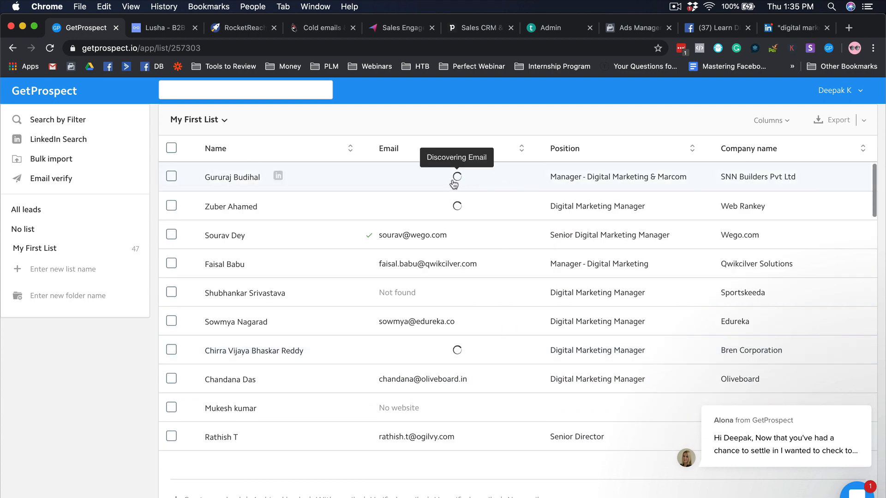
pyautogui.scroll(-10, 469, 224)
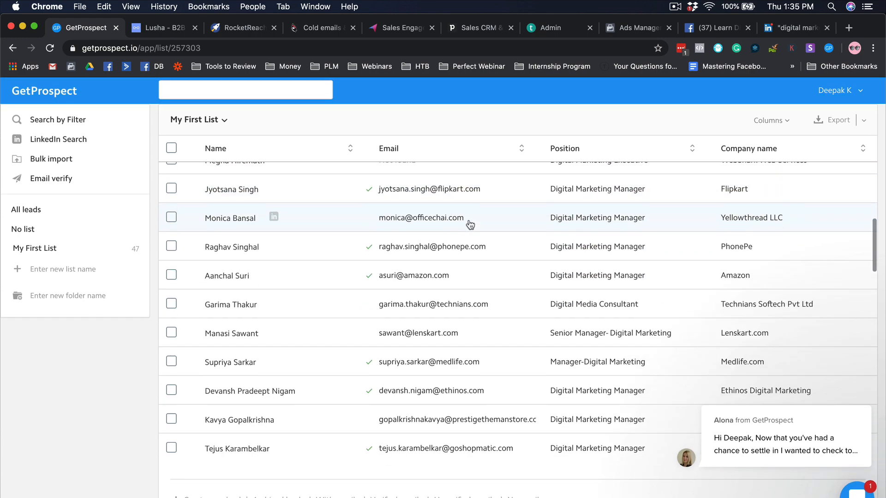
pyautogui.scroll(-3, 469, 224)
pyautogui.scroll(-2, 470, 224)
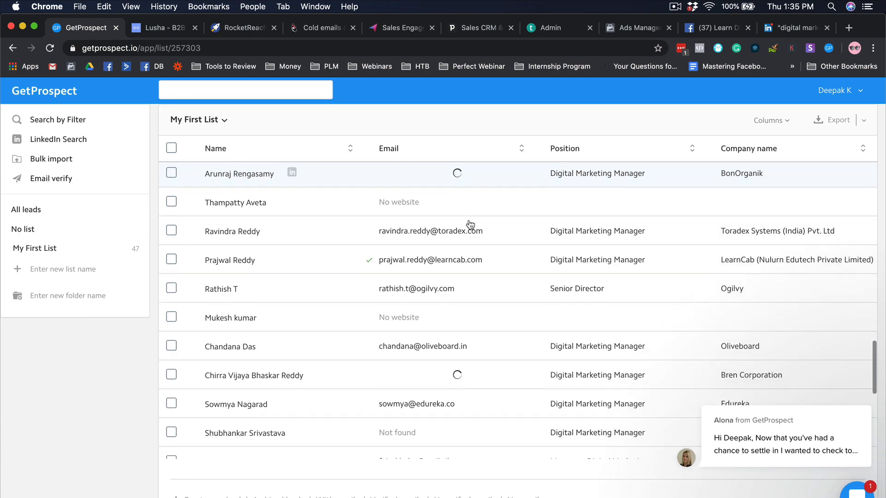
pyautogui.scroll(18, 471, 230)
pyautogui.scroll(-20, 472, 234)
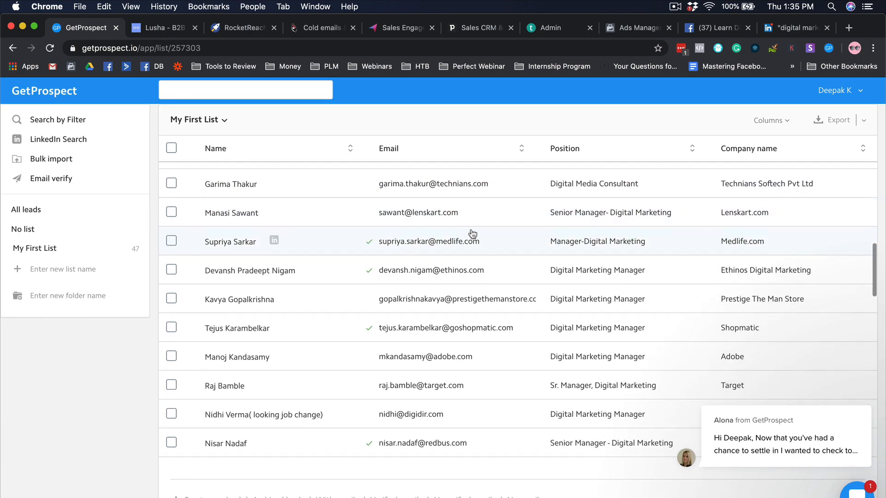
pyautogui.scroll(-6, 473, 234)
pyautogui.scroll(20, 473, 234)
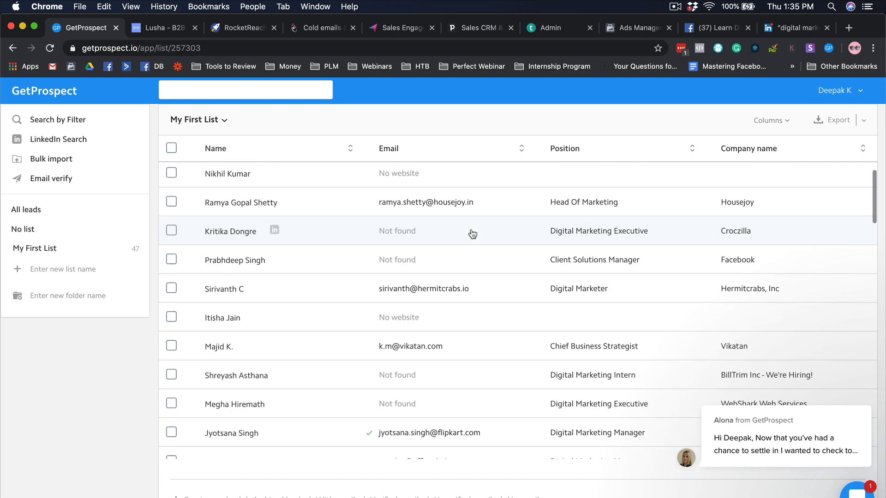
pyautogui.scroll(-10, 472, 233)
pyautogui.scroll(-15, 473, 234)
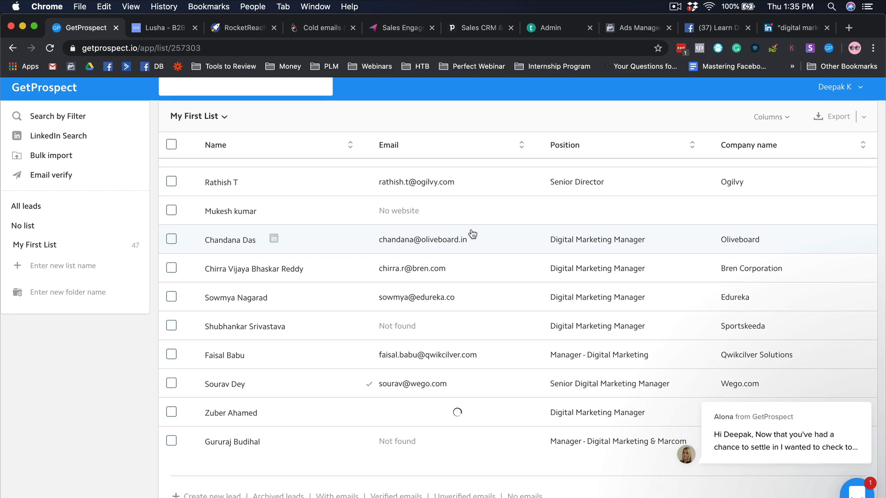
pyautogui.scroll(15, 351, 231)
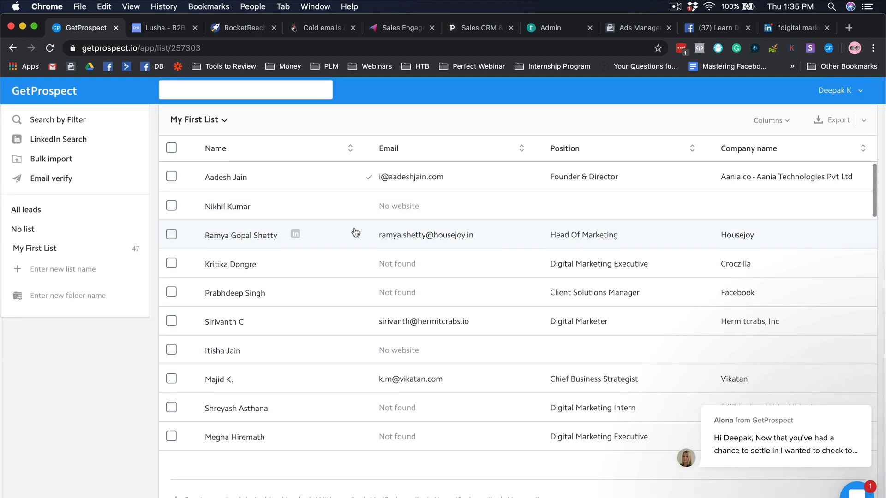
# Sort the leads in My First List by position in ascending order.
pyautogui.click(557, 152)
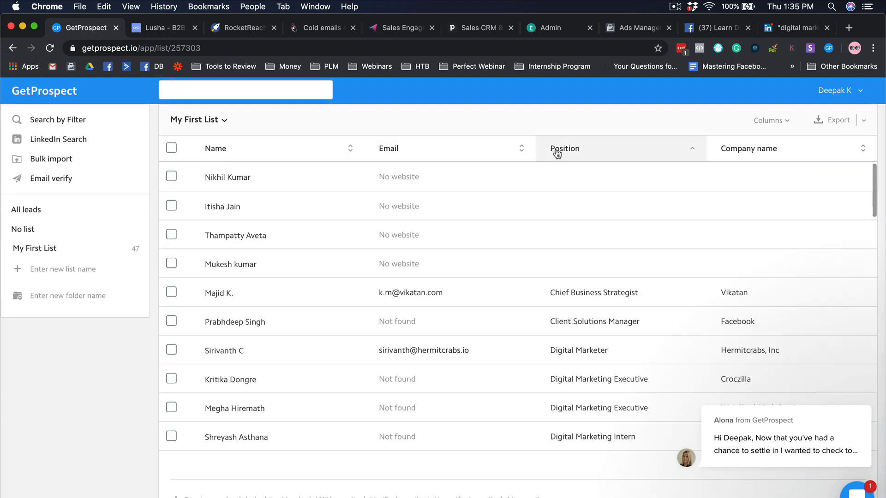
pyautogui.scroll(-3, 556, 233)
pyautogui.scroll(-3, 555, 233)
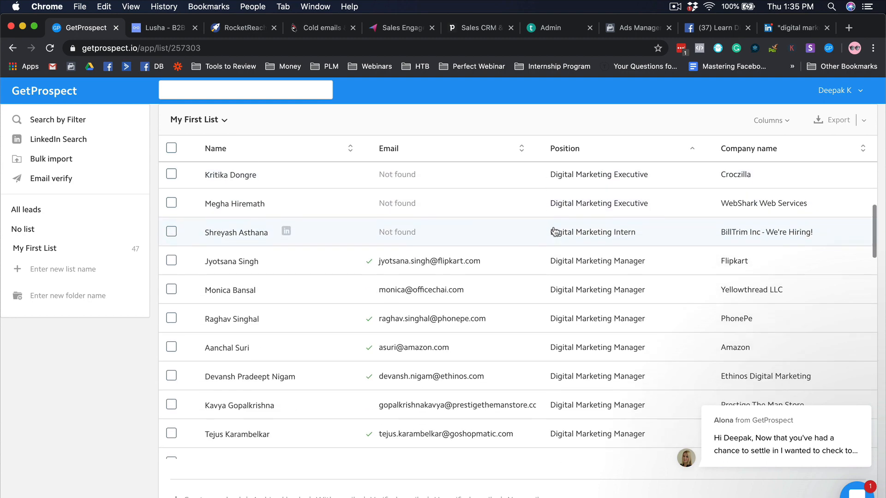
# Select the Digital Marketing Manager leads with verified emails at Flipkart, PhonePe, Amazon, Ethinos Digital Marketing and Shopmatic.
pyautogui.click(171, 239)
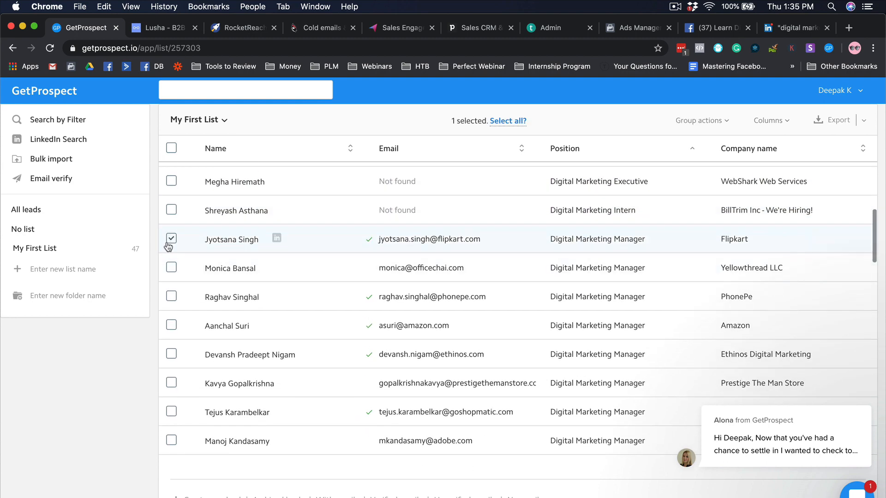
pyautogui.click(172, 297)
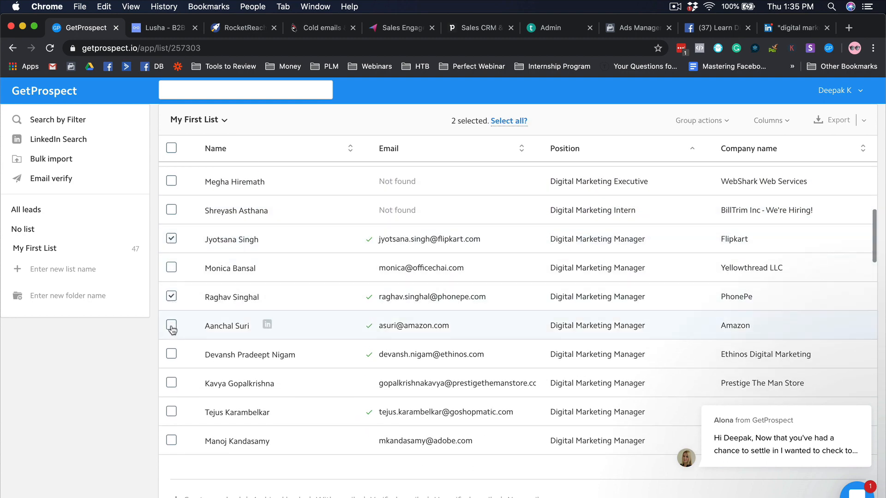
pyautogui.click(172, 351)
pyautogui.scroll(-3, 258, 296)
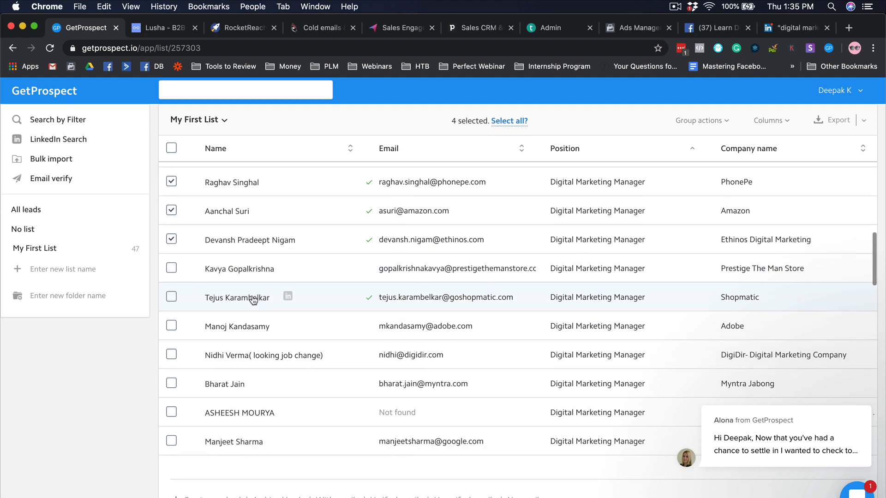
pyautogui.click(172, 286)
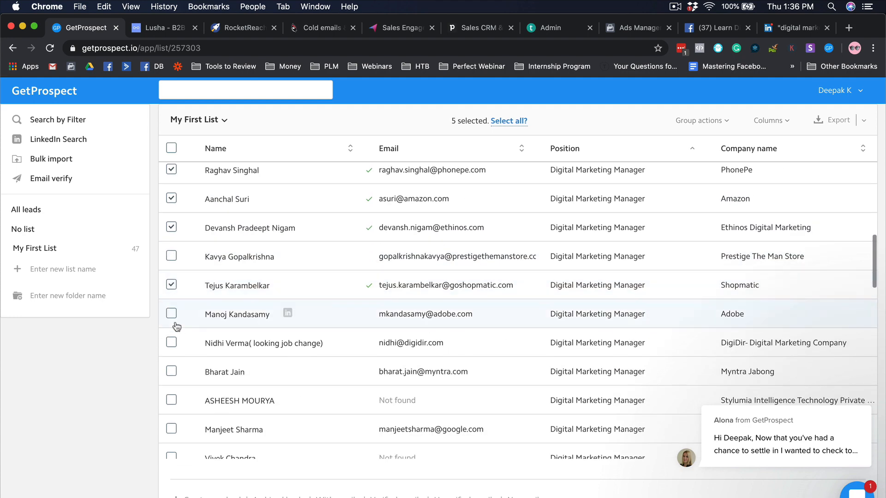
# Add the verified-email leads at a1000yoga Academy, LearnCab and Aania.co to the selection.
pyautogui.scroll(-5, 291, 346)
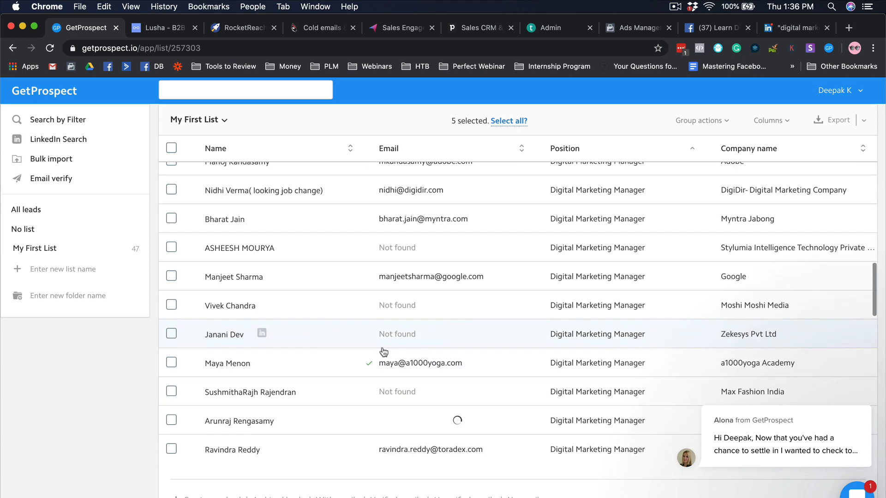
pyautogui.click(172, 341)
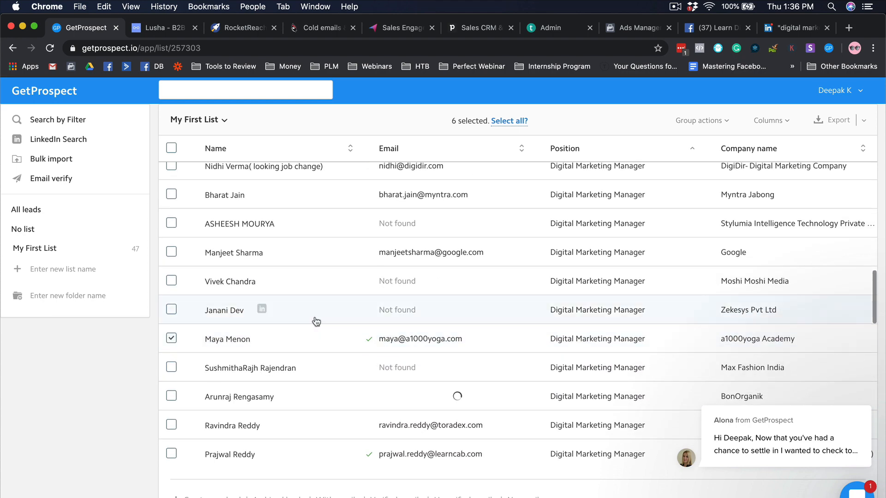
pyautogui.scroll(-5, 269, 317)
pyautogui.click(173, 287)
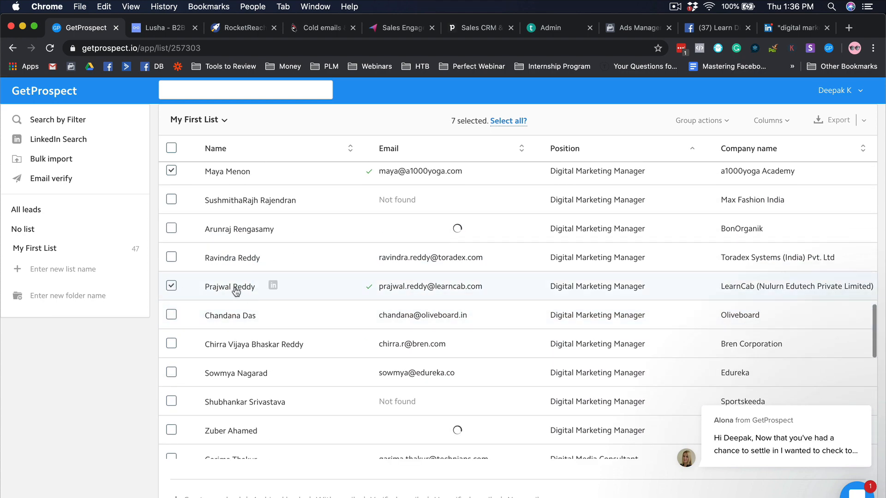
pyautogui.scroll(-5, 173, 314)
pyautogui.click(171, 332)
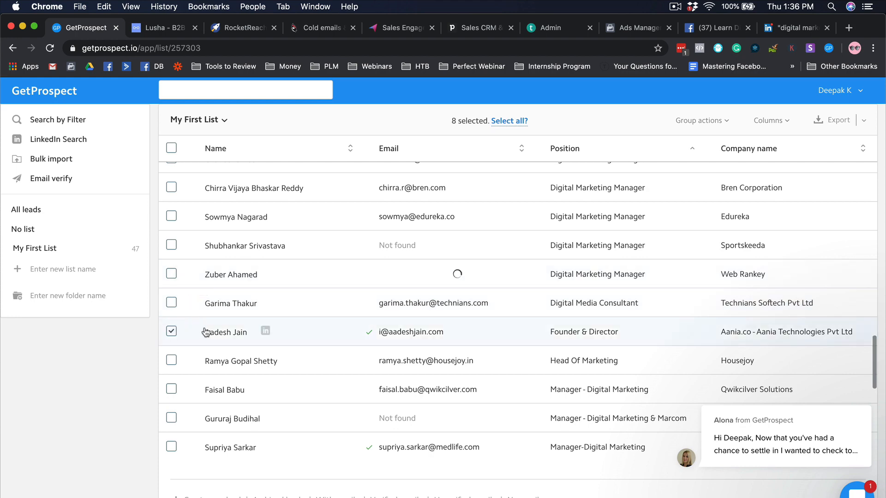
# Move the eight selected verified-email leads from My First List to No list.
pyautogui.scroll(-5, 340, 259)
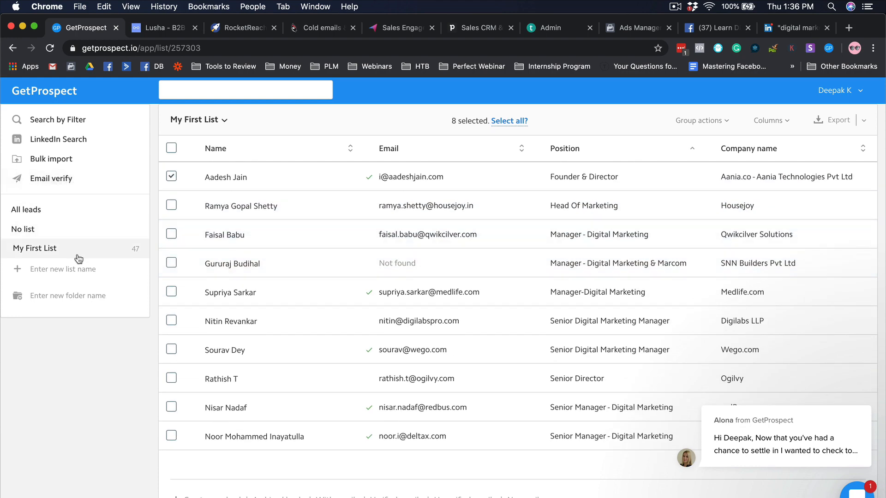
pyautogui.scroll(15, 445, 286)
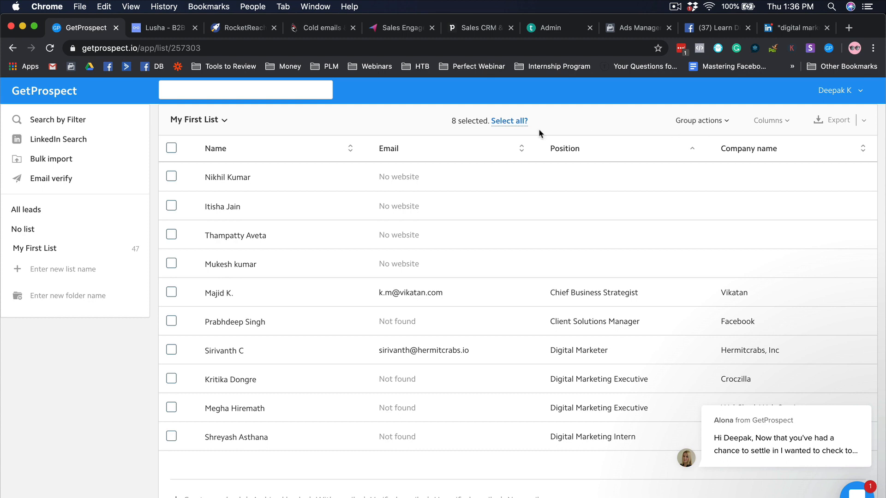
pyautogui.click(219, 122)
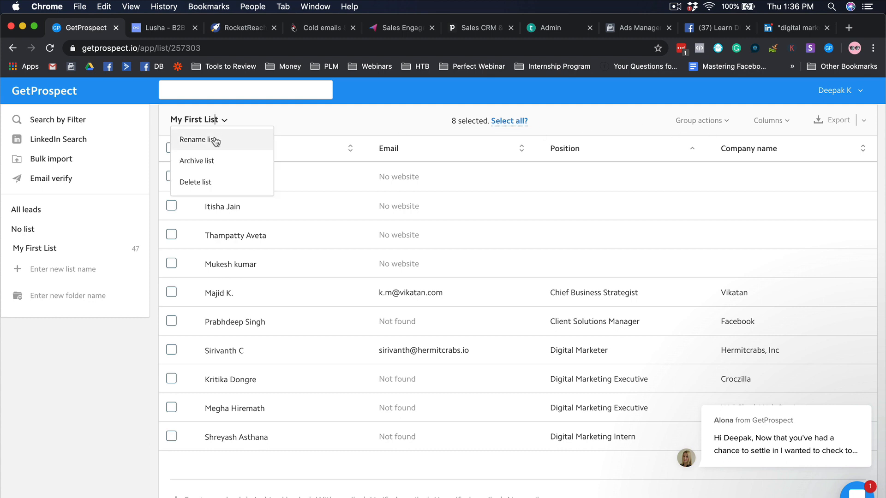
pyautogui.click(711, 122)
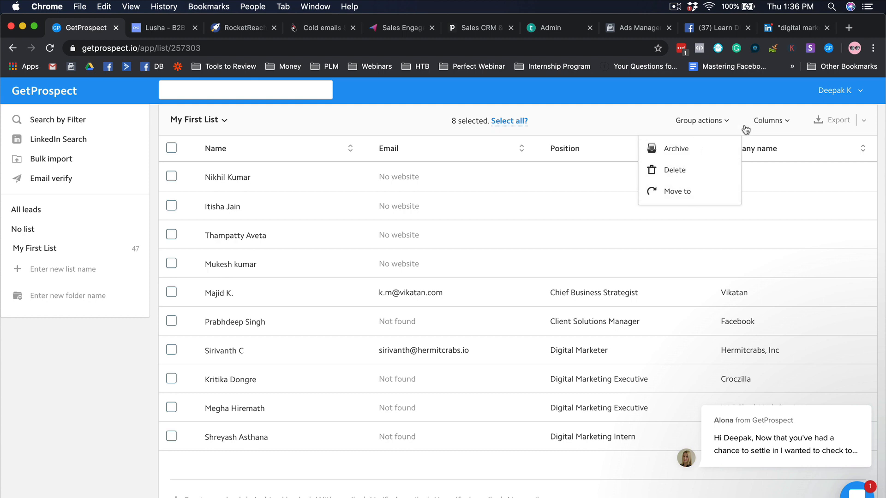
pyautogui.click(711, 201)
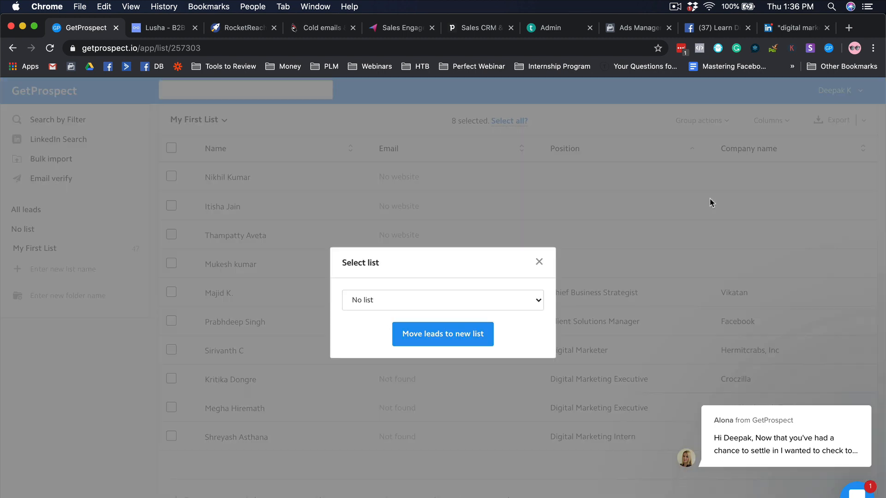
pyautogui.click(462, 302)
pyautogui.click(544, 353)
pyautogui.click(463, 336)
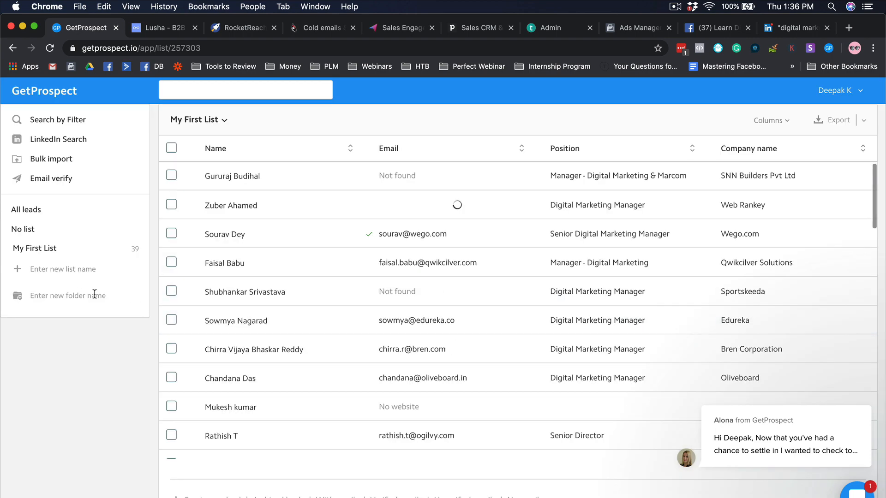
# Create a new lead list named Digital Marketing Managers.
pyautogui.scroll(1, 42, 243)
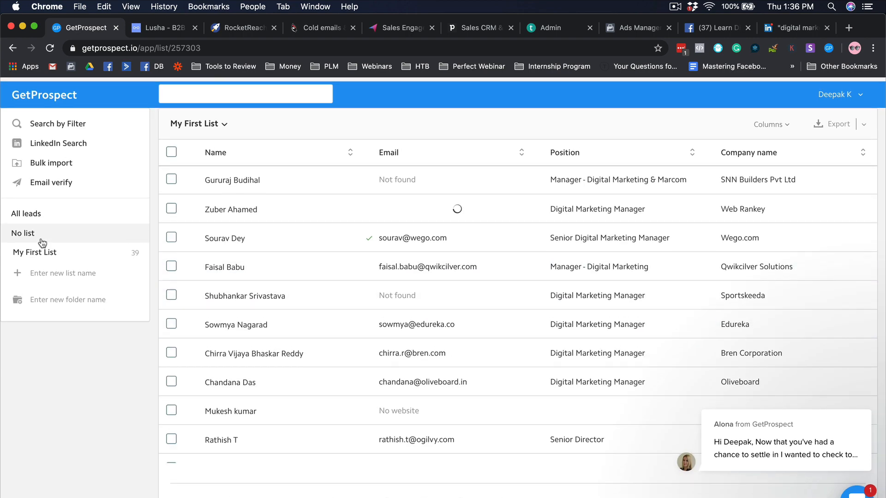
pyautogui.click(73, 273)
pyautogui.write('Digital Marketing')
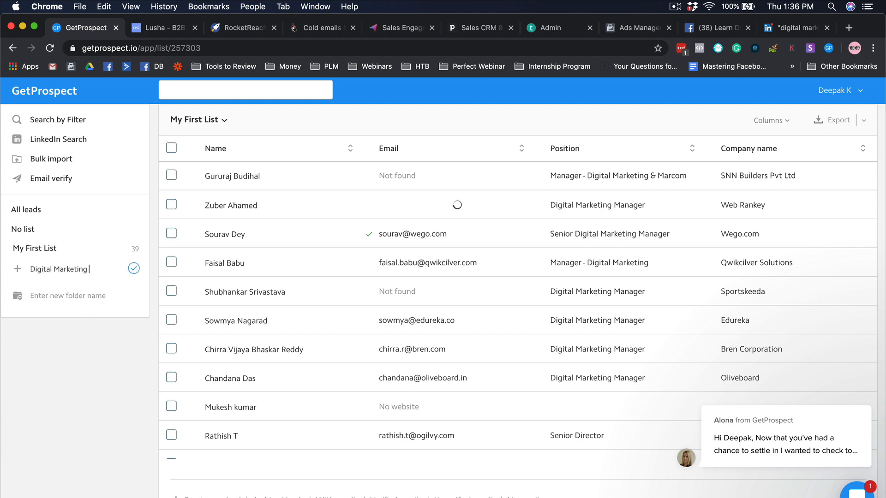
pyautogui.write(' Managers')
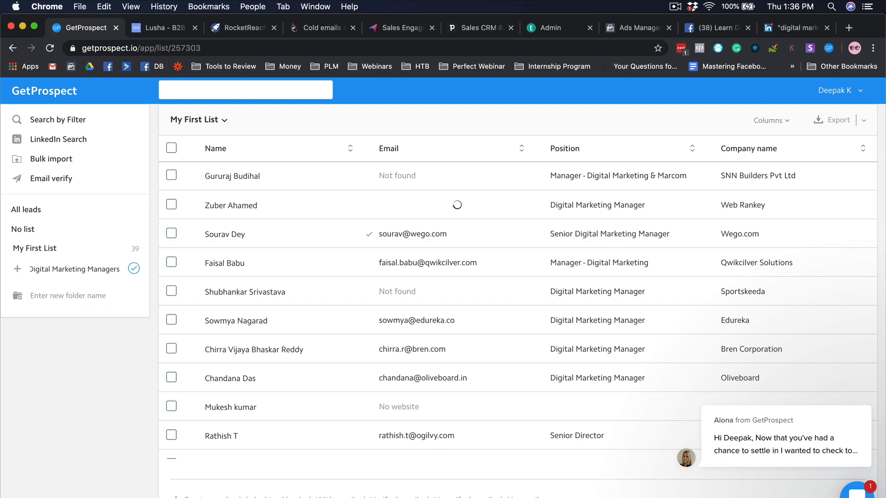
pyautogui.press('Return')
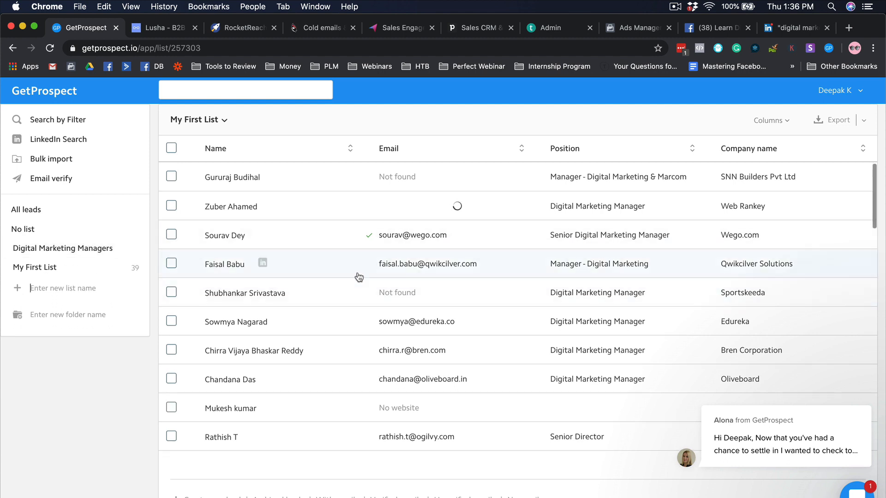
# Select the verified-email leads at Wego.com and DeltaX in My First List.
pyautogui.click(173, 238)
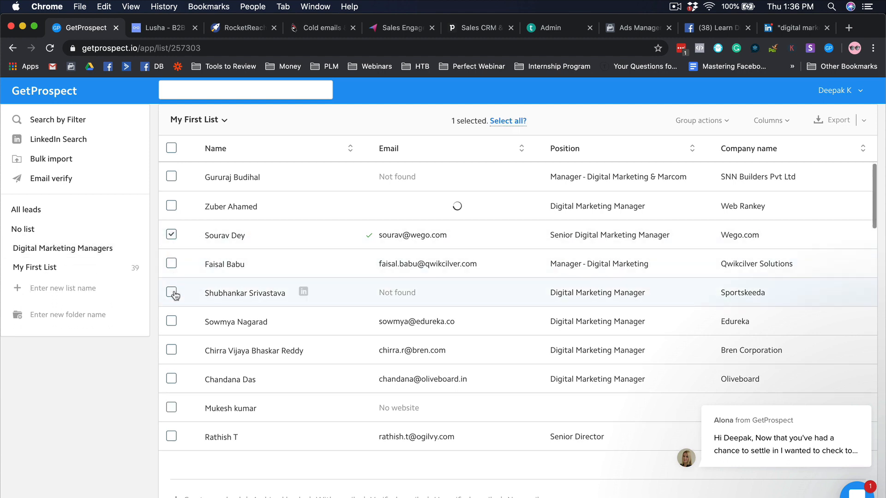
pyautogui.scroll(-4, 411, 307)
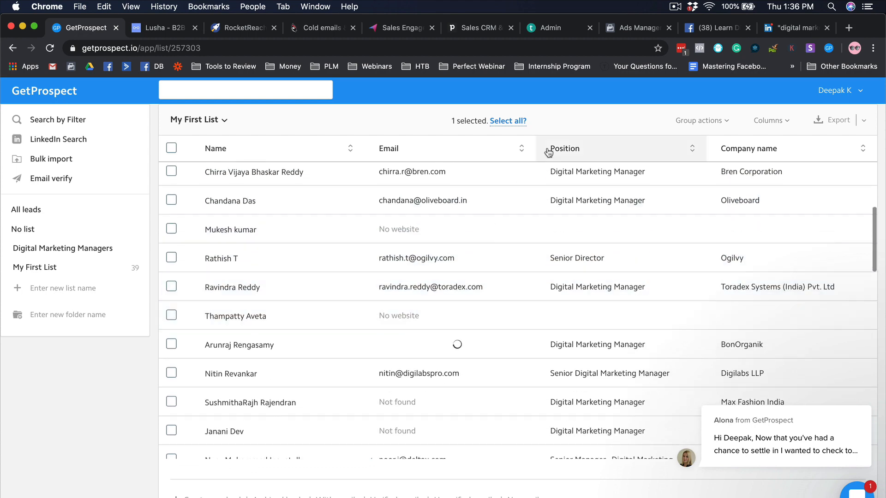
pyautogui.scroll(-3, 538, 314)
pyautogui.scroll(-1, 505, 345)
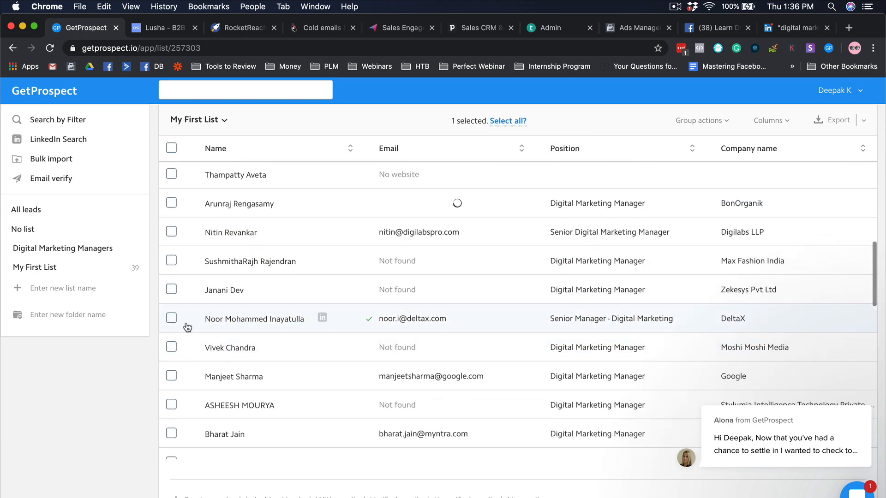
pyautogui.click(282, 312)
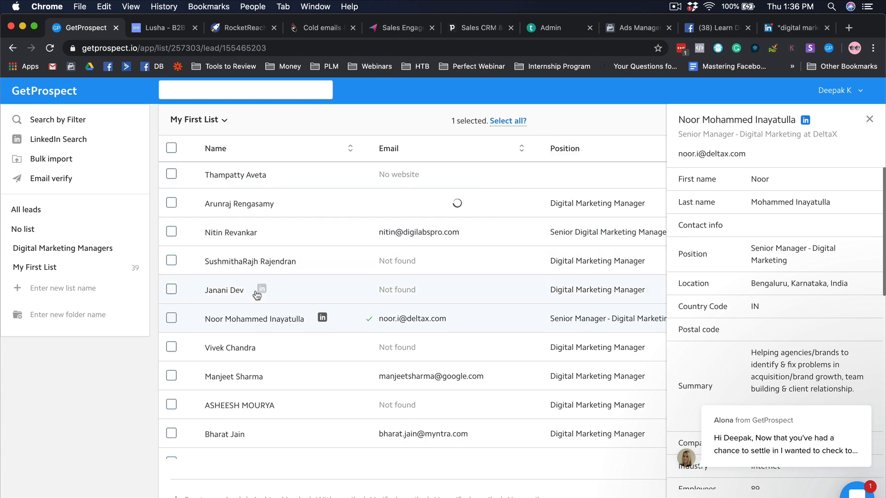
pyautogui.click(171, 318)
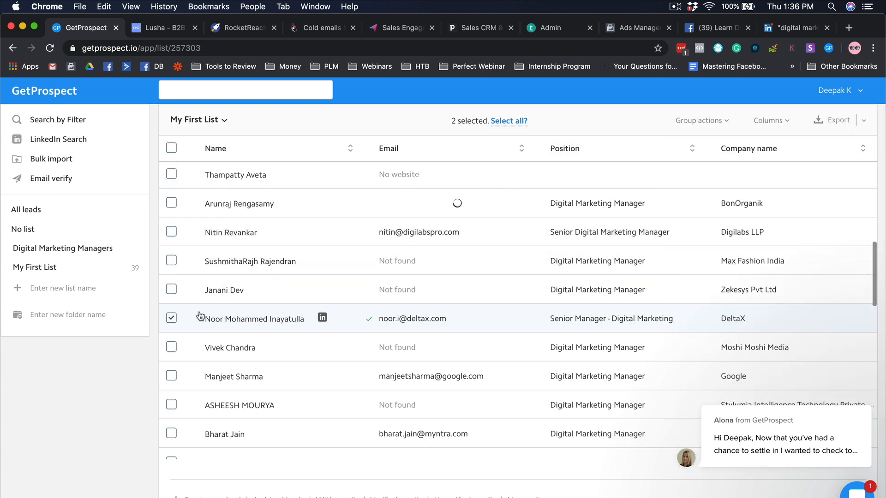
# Move the two selected leads to the Digital Marketing Managers list.
pyautogui.click(691, 125)
pyautogui.click(674, 193)
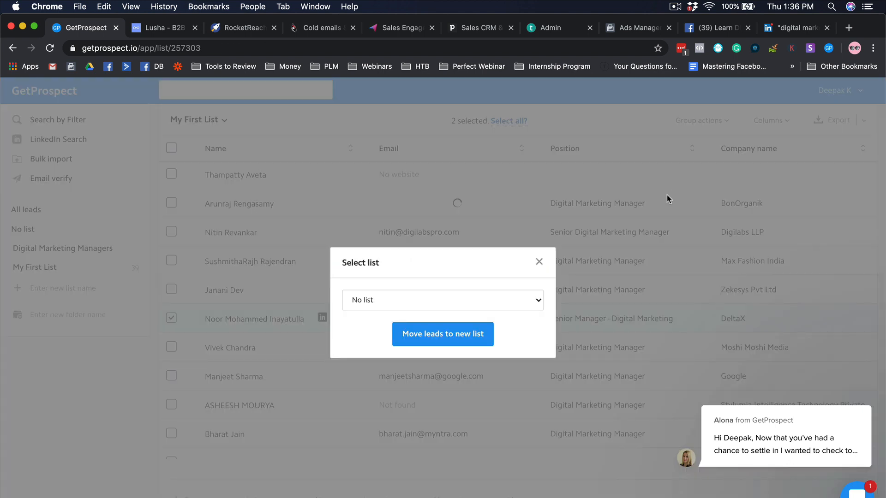
pyautogui.click(427, 308)
pyautogui.click(417, 308)
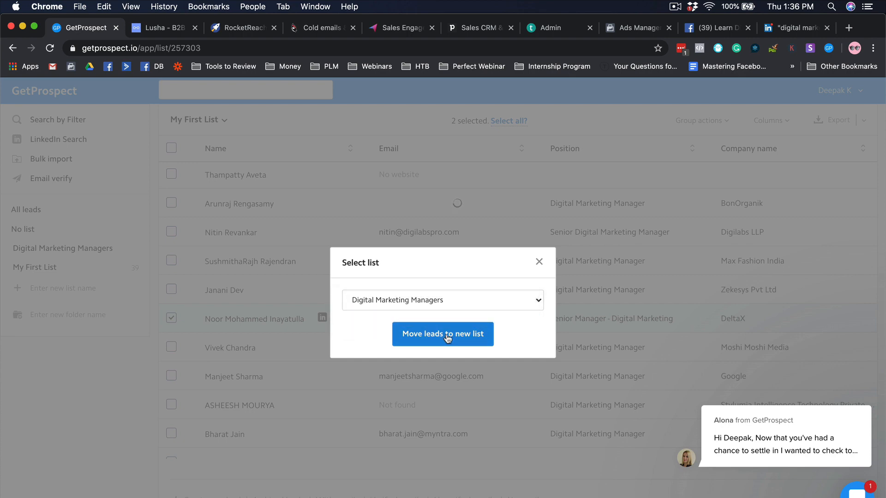
pyautogui.click(446, 336)
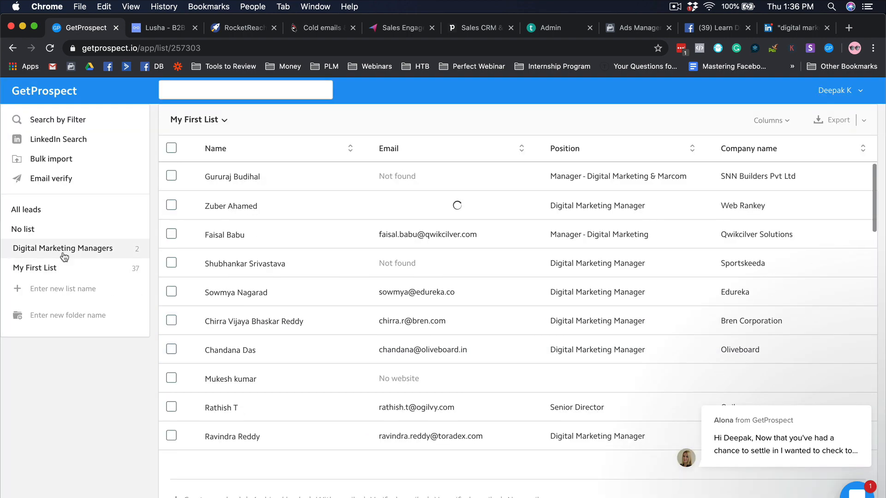
# Open the Digital Marketing Managers list and export its leads.
pyautogui.click(64, 251)
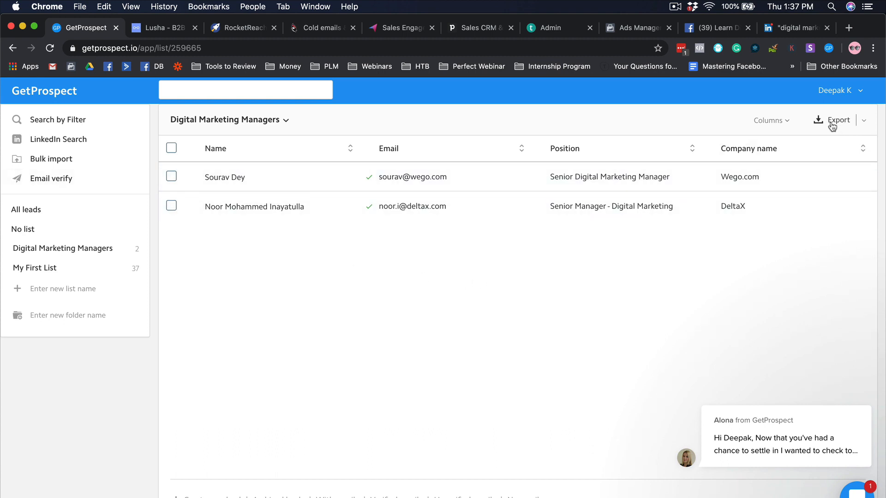
pyautogui.click(832, 122)
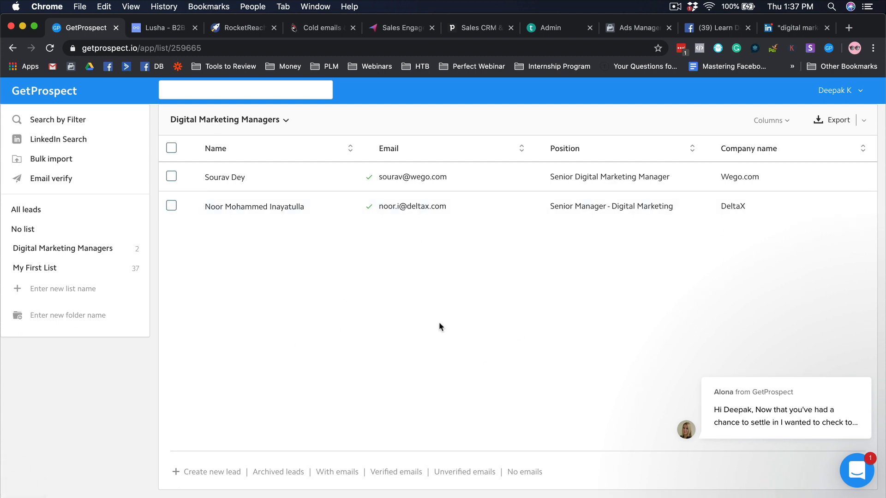
# View where the email verification feature leads, and close the TrueMail site it opens.
pyautogui.click(69, 184)
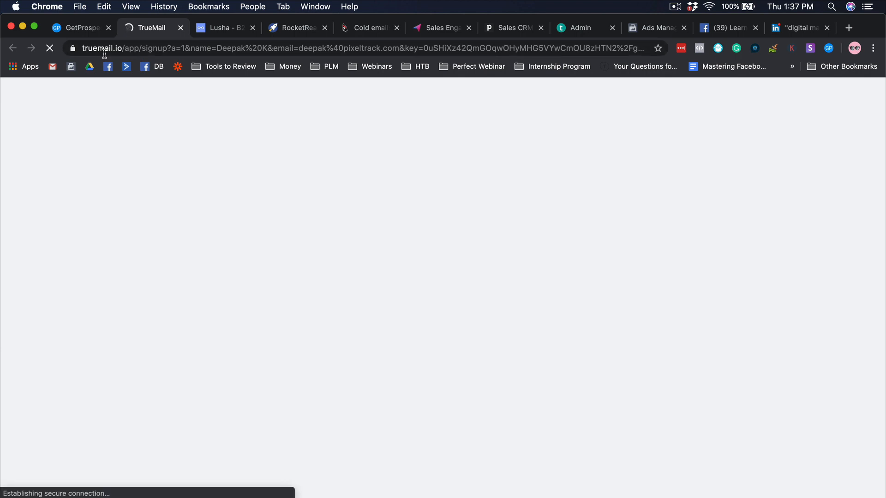
pyautogui.click(90, 31)
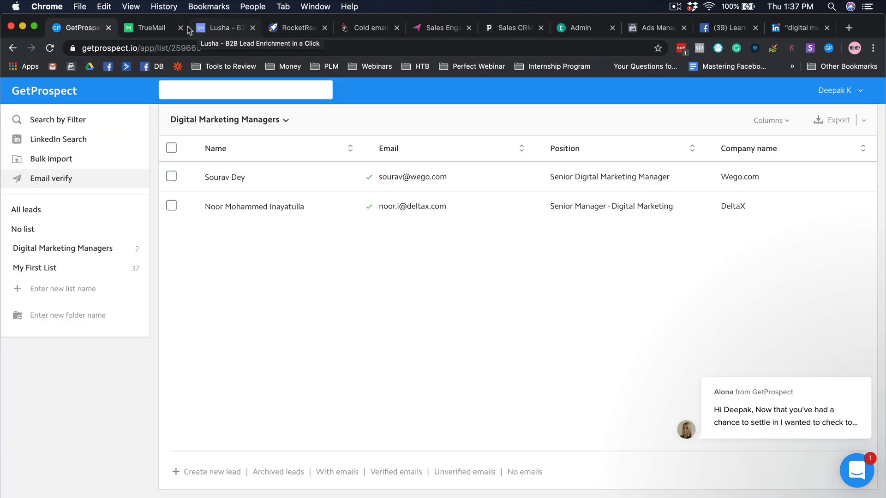
pyautogui.click(181, 28)
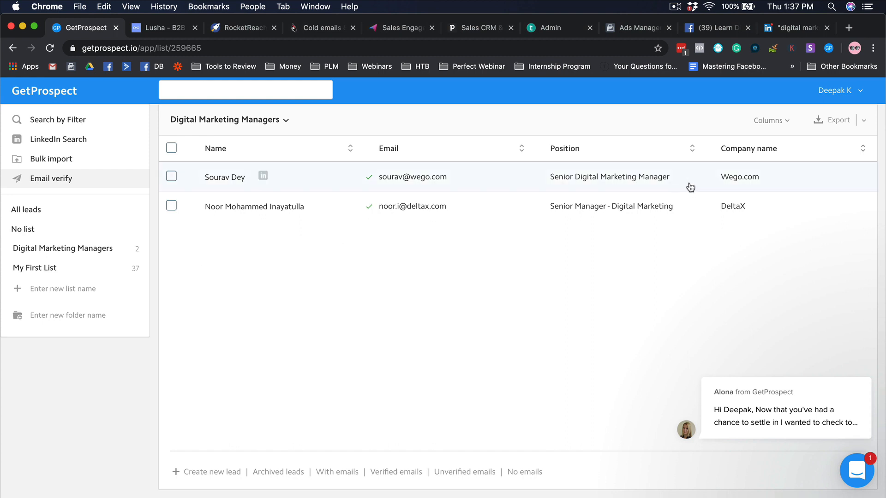
# Examine the yearly subscription plans for upgrading the account and the payment form for the Pro plan.
pyautogui.click(849, 92)
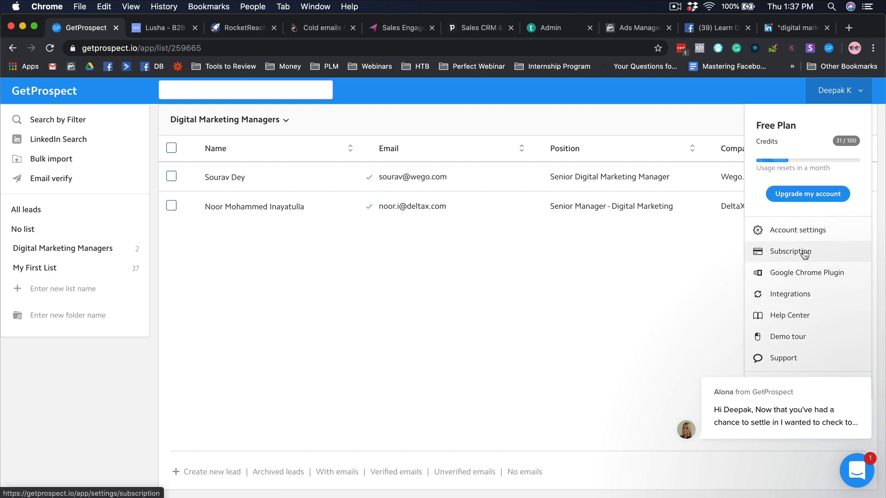
pyautogui.click(799, 202)
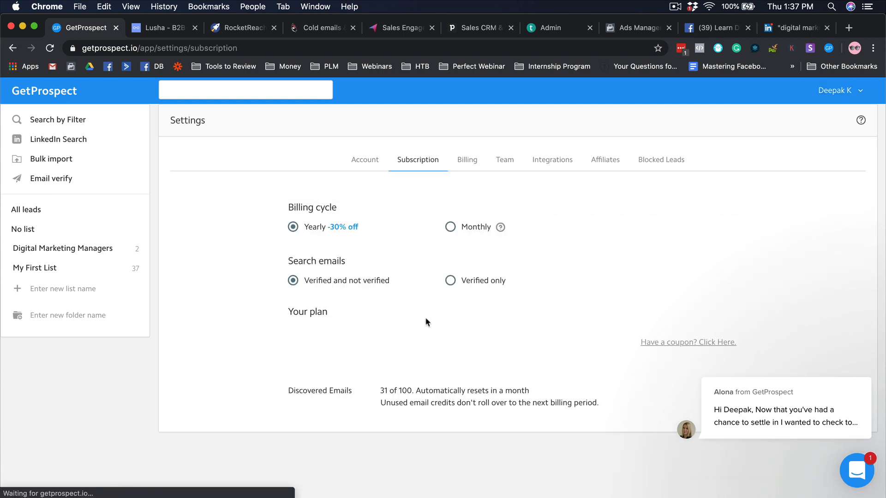
pyautogui.scroll(-3, 247, 223)
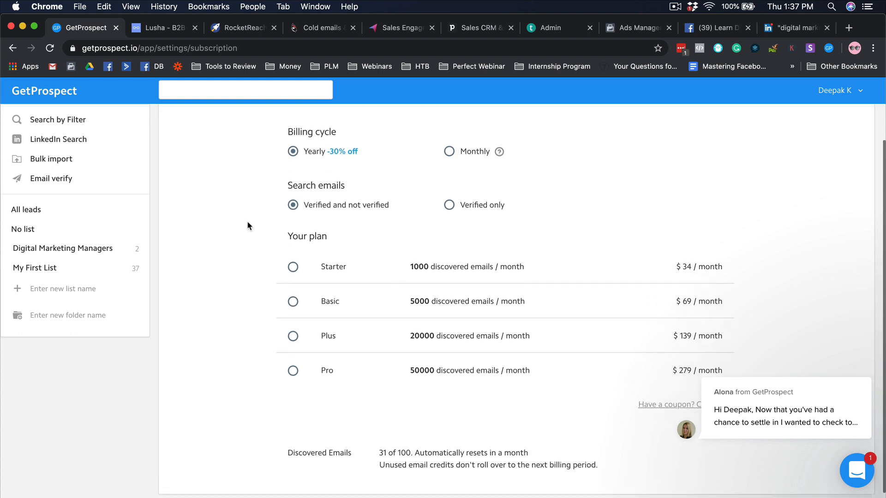
pyautogui.click(294, 371)
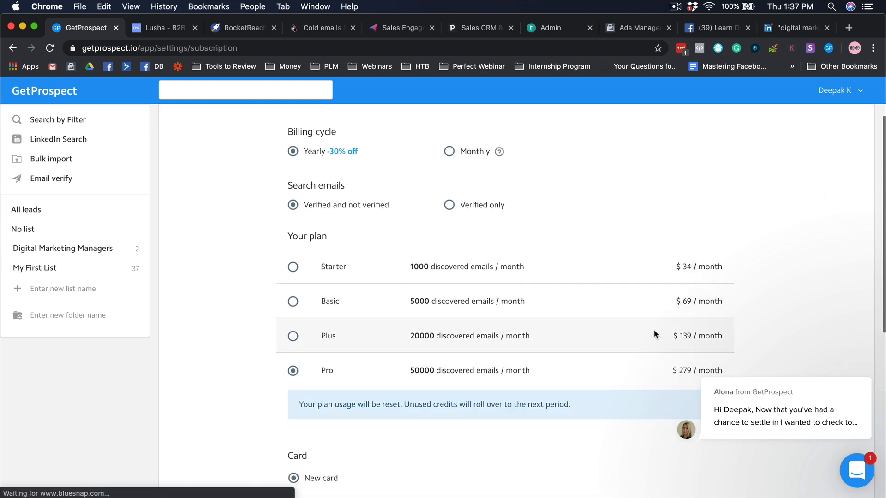
pyautogui.scroll(-5, 653, 332)
pyautogui.scroll(-5, 363, 277)
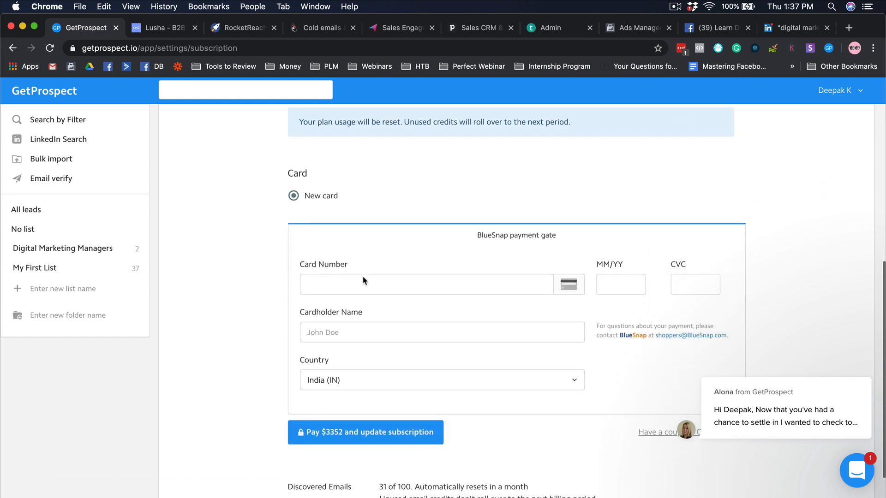
pyautogui.scroll(10, 363, 279)
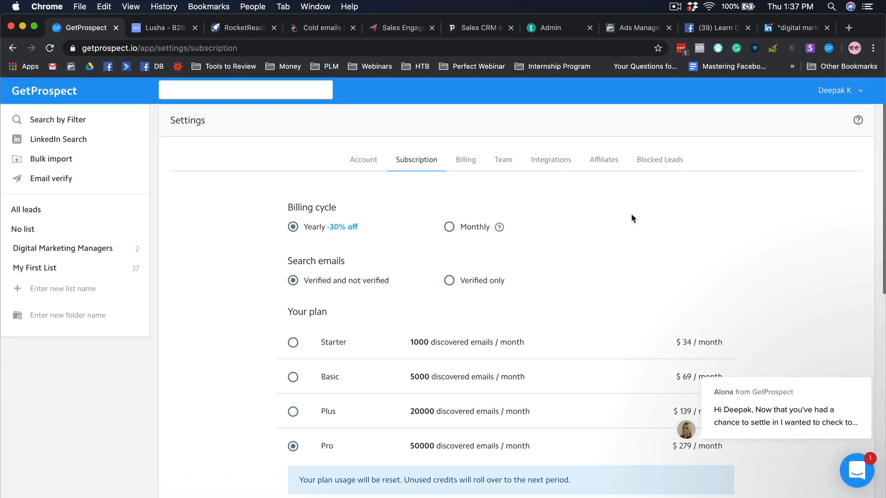
# Return from the subscription settings to My First List and try to sort its leads by name.
pyautogui.click(45, 100)
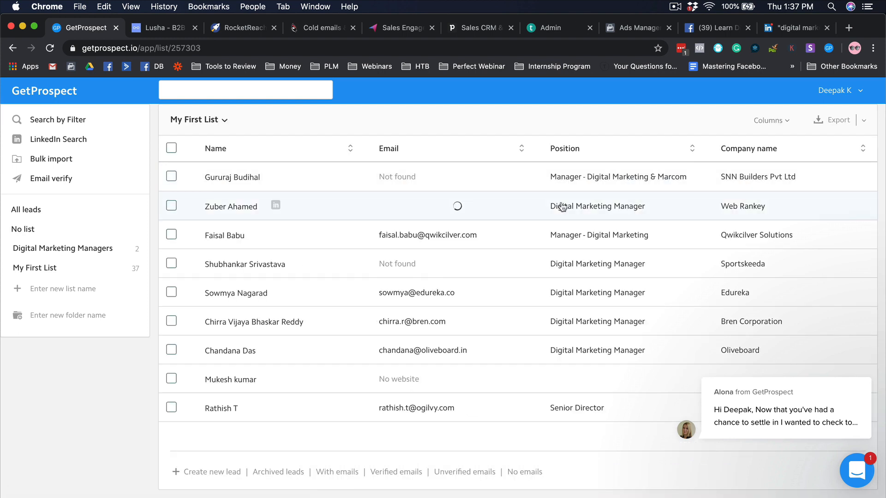
pyautogui.click(308, 140)
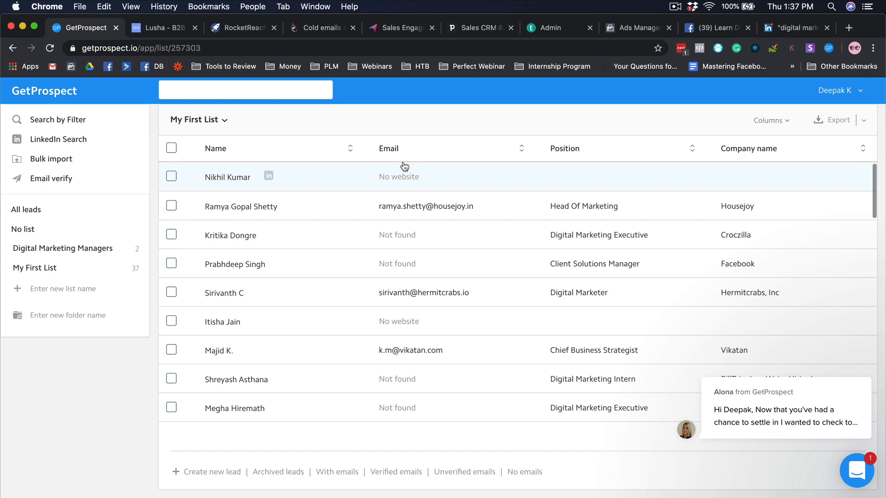